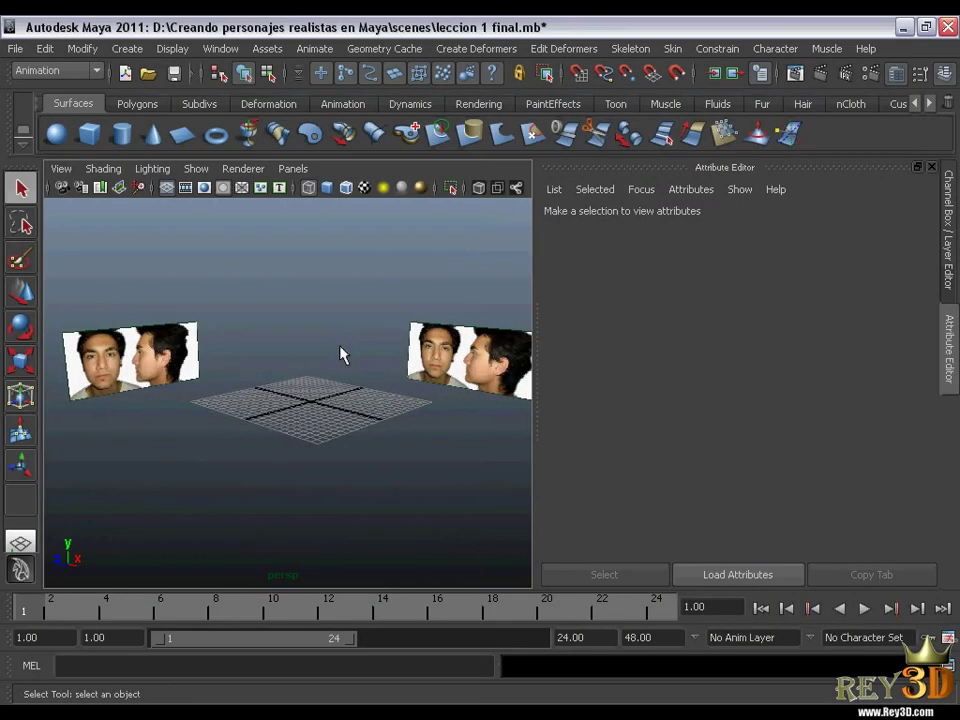
# Step: Look around the scene and select the right photo plane, showing imagePlane1's attributes
pyautogui.moveTo(341, 354)
pyautogui.keyDown('alt'); pyautogui.mouseDown(button='middle')
pyautogui.moveTo(345, 343)
pyautogui.moveTo(346, 375)
pyautogui.mouseUp(button='middle'); pyautogui.keyUp('alt')
pyautogui.keyDown('alt'); pyautogui.moveTo(346, 375); pyautogui.dragTo(341, 380); pyautogui.keyUp('alt')
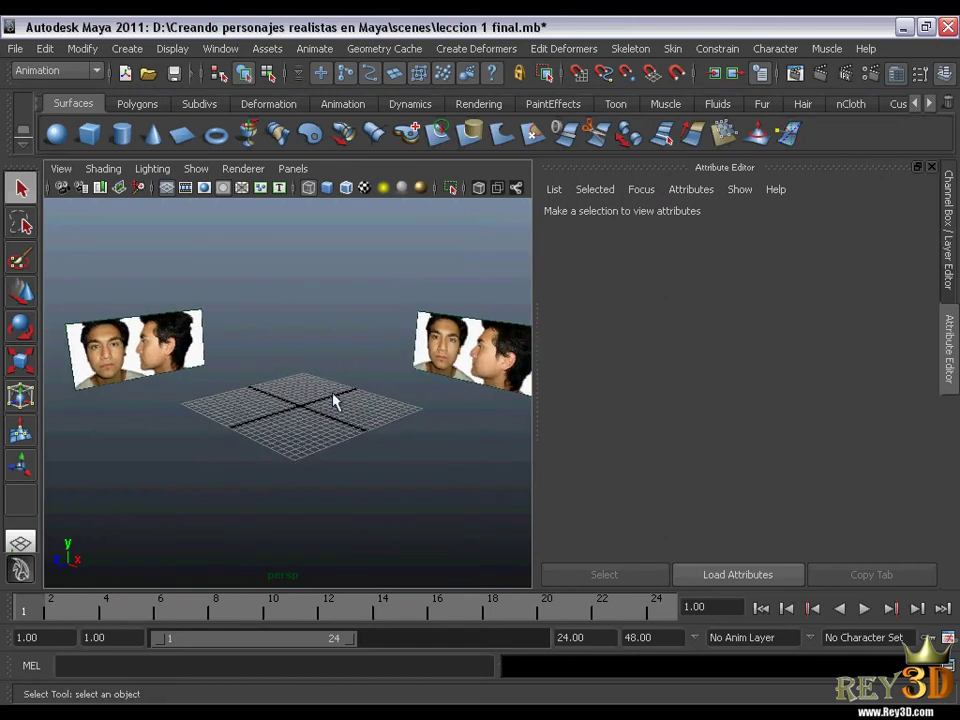
pyautogui.moveTo(332, 396)
pyautogui.keyDown('alt'); pyautogui.mouseDown()
pyautogui.moveTo(343, 364)
pyautogui.moveTo(336, 375)
pyautogui.moveTo(347, 375)
pyautogui.mouseUp(); pyautogui.keyUp('alt')
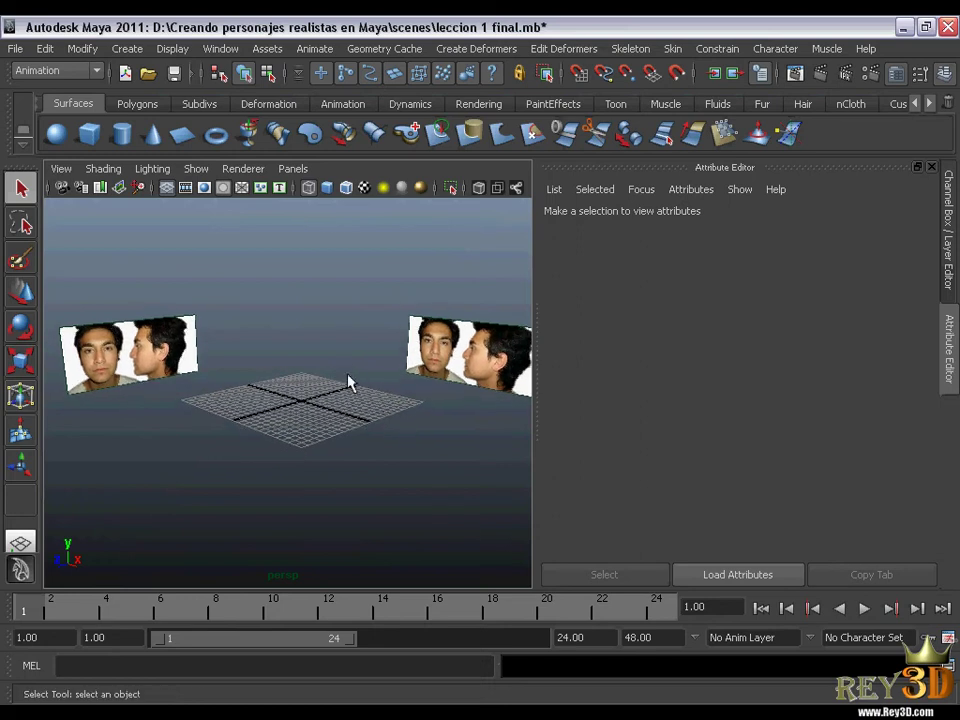
pyautogui.moveTo(346, 424)
pyautogui.keyDown('alt'); pyautogui.mouseDown()
pyautogui.moveTo(356, 375)
pyautogui.moveTo(364, 386)
pyautogui.moveTo(354, 371)
pyautogui.mouseUp(); pyautogui.keyUp('alt')
pyautogui.moveTo(354, 371)
pyautogui.keyDown('alt'); pyautogui.mouseDown(button='middle')
pyautogui.moveTo(388, 384)
pyautogui.moveTo(388, 364)
pyautogui.mouseUp(button='middle'); pyautogui.keyUp('alt')
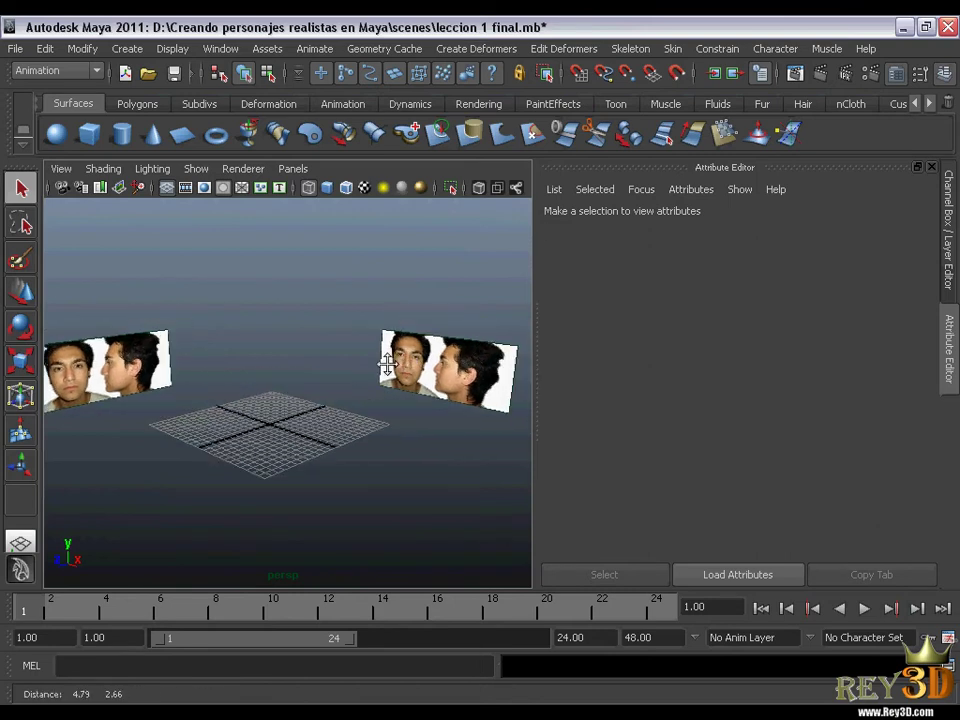
pyautogui.click(425, 365)
pyautogui.keyDown('alt'); pyautogui.moveTo(328, 422); pyautogui.dragTo(386, 384, button='middle'); pyautogui.keyUp('alt')
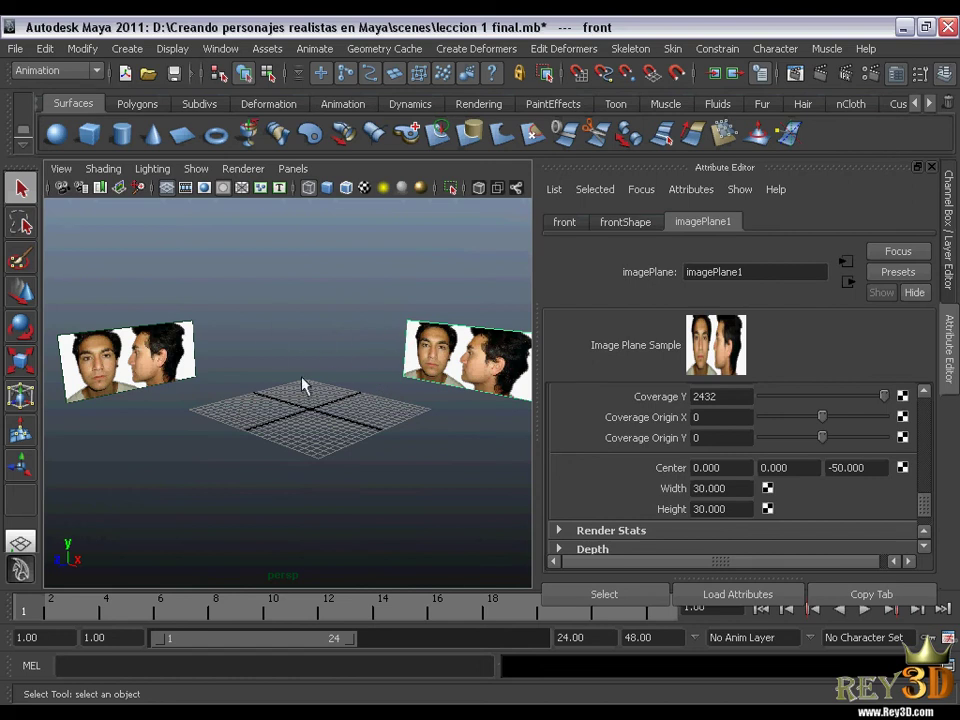
# Step: Confirm imagePlane1 uses Referencia frente y perfil.jpg without changing it, then deselect it
pyautogui.click(387, 338)
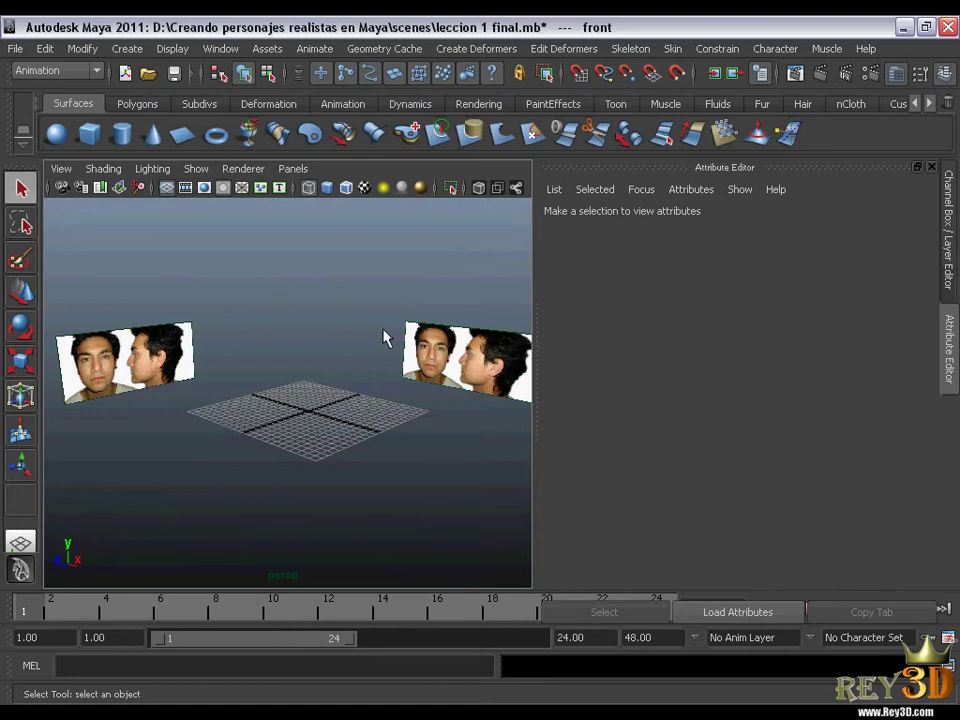
pyautogui.click(511, 314)
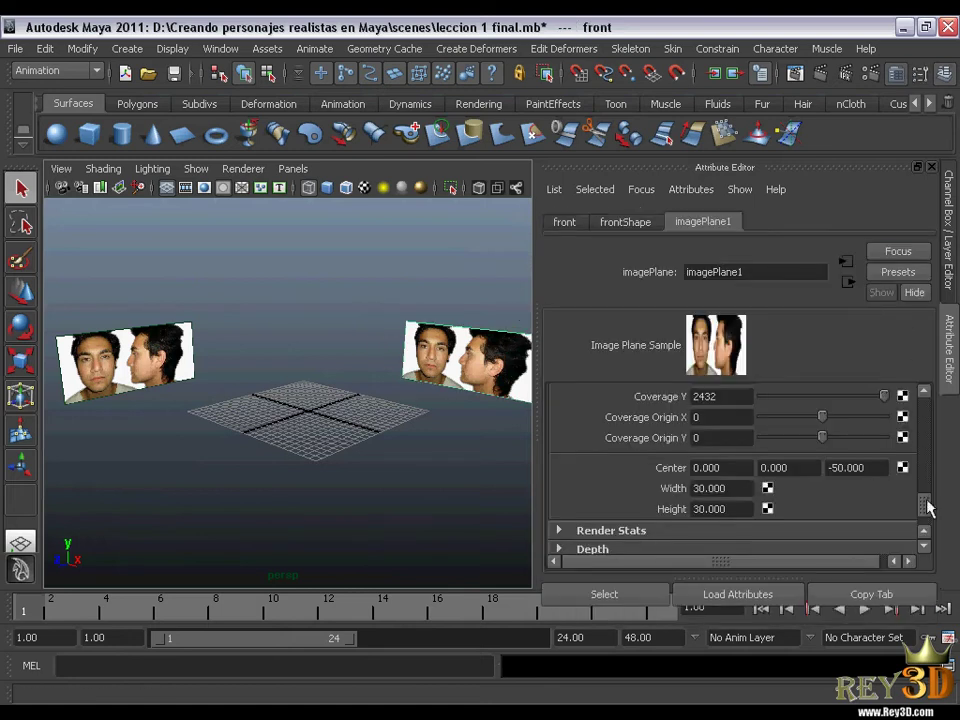
pyautogui.moveTo(925, 503)
pyautogui.mouseDown()
pyautogui.moveTo(926, 413)
pyautogui.moveTo(927, 438)
pyautogui.mouseUp()
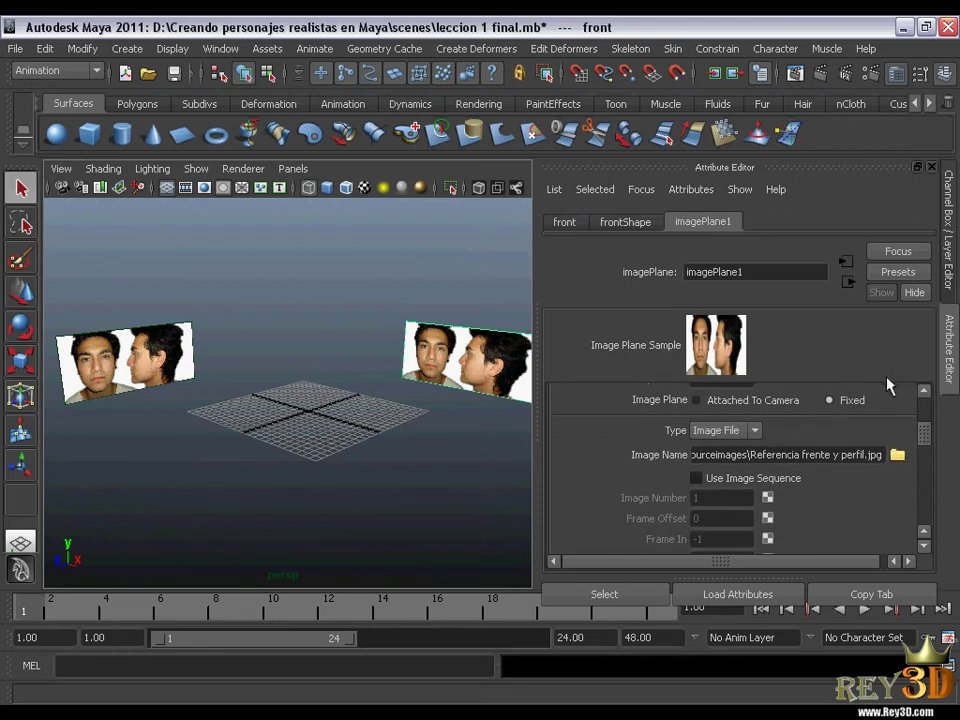
pyautogui.click(897, 454)
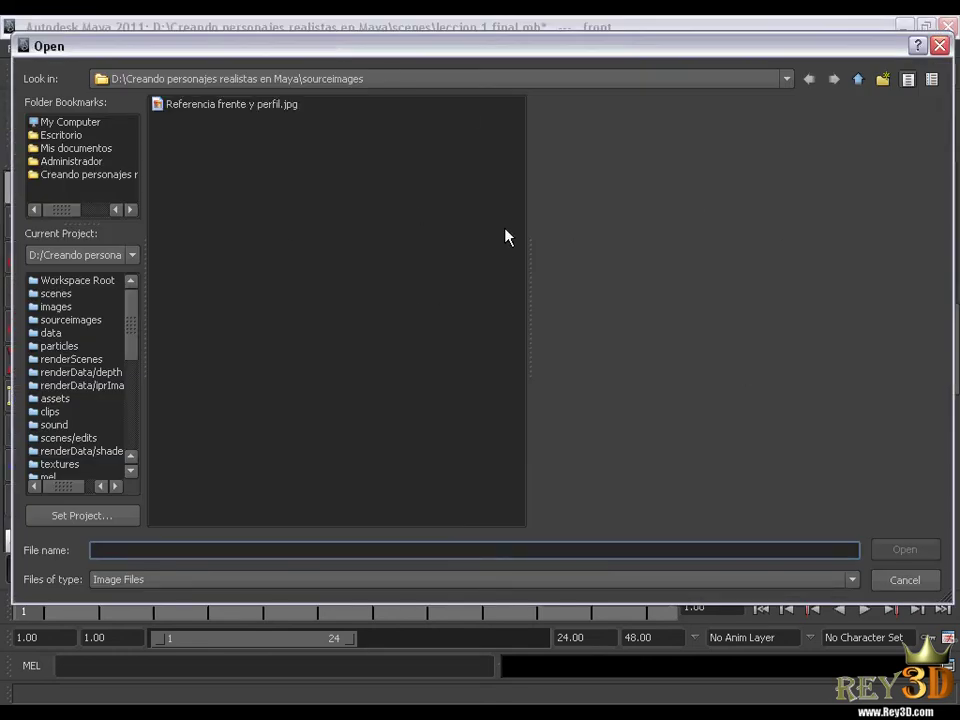
pyautogui.click(940, 45)
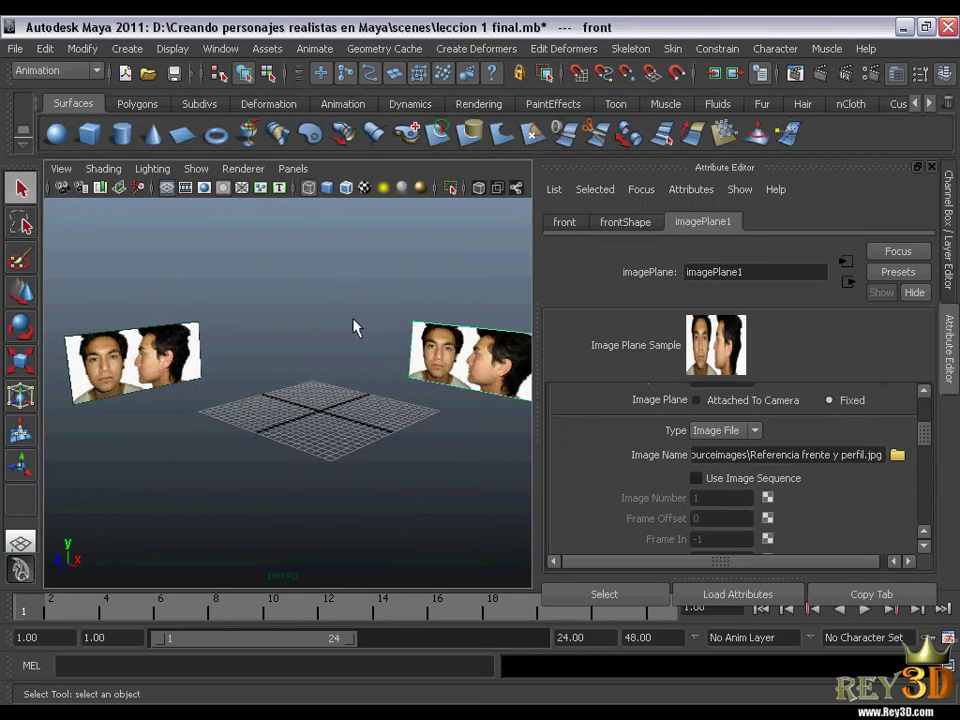
pyautogui.click(370, 347)
pyautogui.keyDown('alt'); pyautogui.moveTo(370, 347); pyautogui.dragTo(360, 347); pyautogui.keyUp('alt')
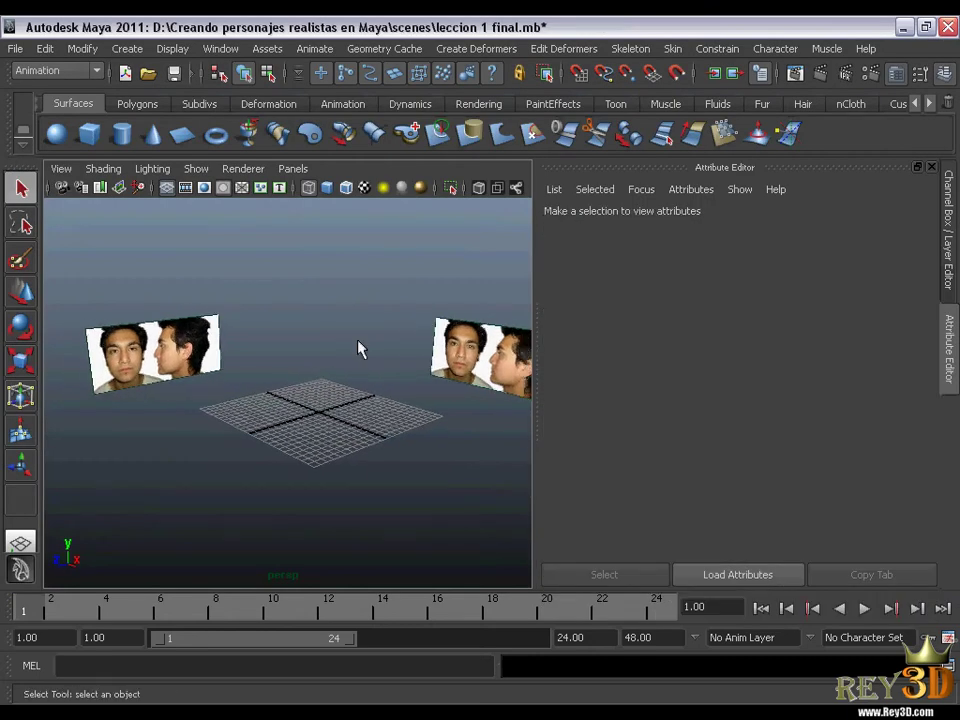
# Step: Hide the Attribute Editor so the Channel Box shows and the viewport widens
pyautogui.click(893, 75)
pyautogui.keyDown('alt'); pyautogui.moveTo(557, 318); pyautogui.dragTo(471, 349); pyautogui.keyUp('alt')
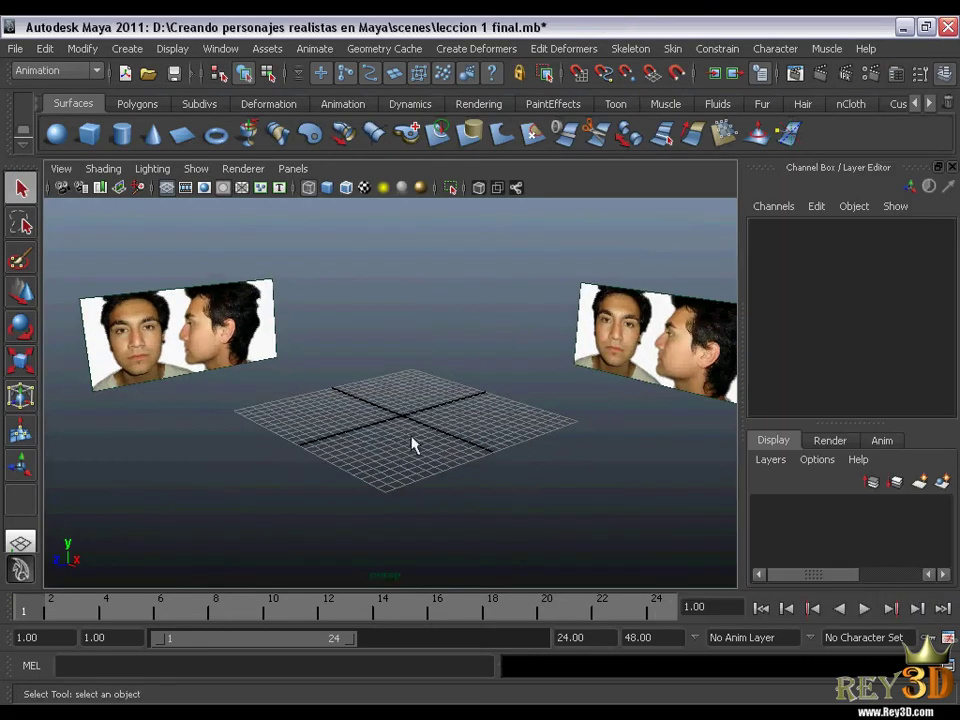
pyautogui.moveTo(414, 443)
pyautogui.keyDown('alt'); pyautogui.mouseDown(button='middle')
pyautogui.moveTo(448, 381)
pyautogui.moveTo(443, 372)
pyautogui.mouseUp(button='middle'); pyautogui.keyUp('alt')
pyautogui.moveTo(443, 372)
pyautogui.keyDown('alt'); pyautogui.mouseDown()
pyautogui.moveTo(456, 375)
pyautogui.moveTo(454, 366)
pyautogui.mouseUp(); pyautogui.keyUp('alt')
pyautogui.keyDown('alt'); pyautogui.moveTo(454, 366); pyautogui.dragTo(450, 360, button='middle'); pyautogui.keyUp('alt')
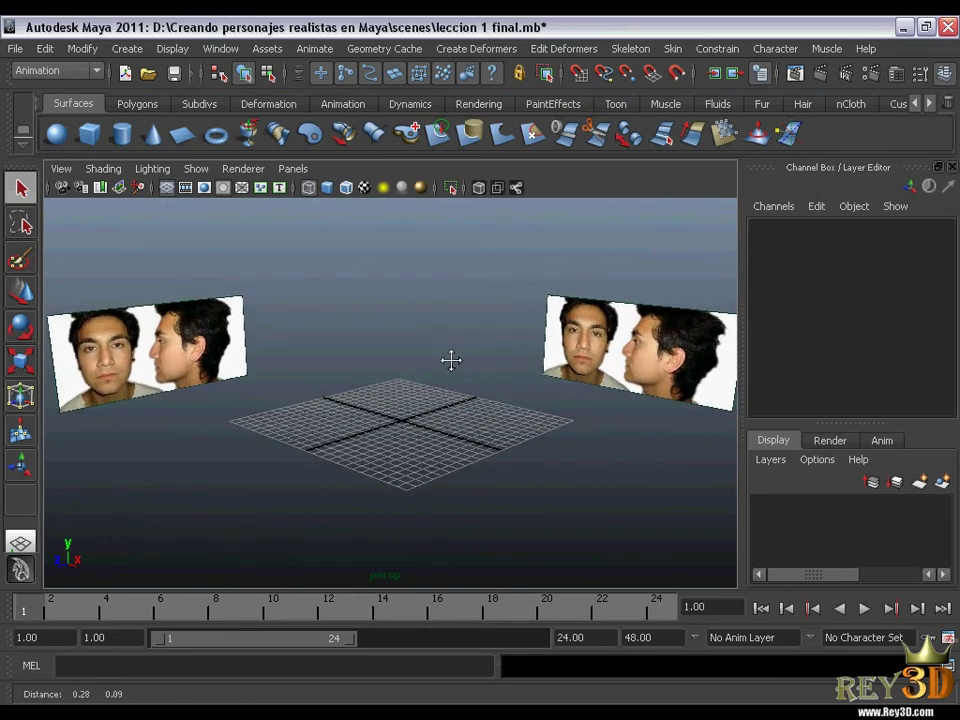
pyautogui.keyDown('alt'); pyautogui.moveTo(450, 360); pyautogui.dragTo(450, 369); pyautogui.keyUp('alt')
pyautogui.keyDown('alt'); pyautogui.moveTo(450, 369); pyautogui.dragTo(444, 362, button='middle'); pyautogui.keyUp('alt')
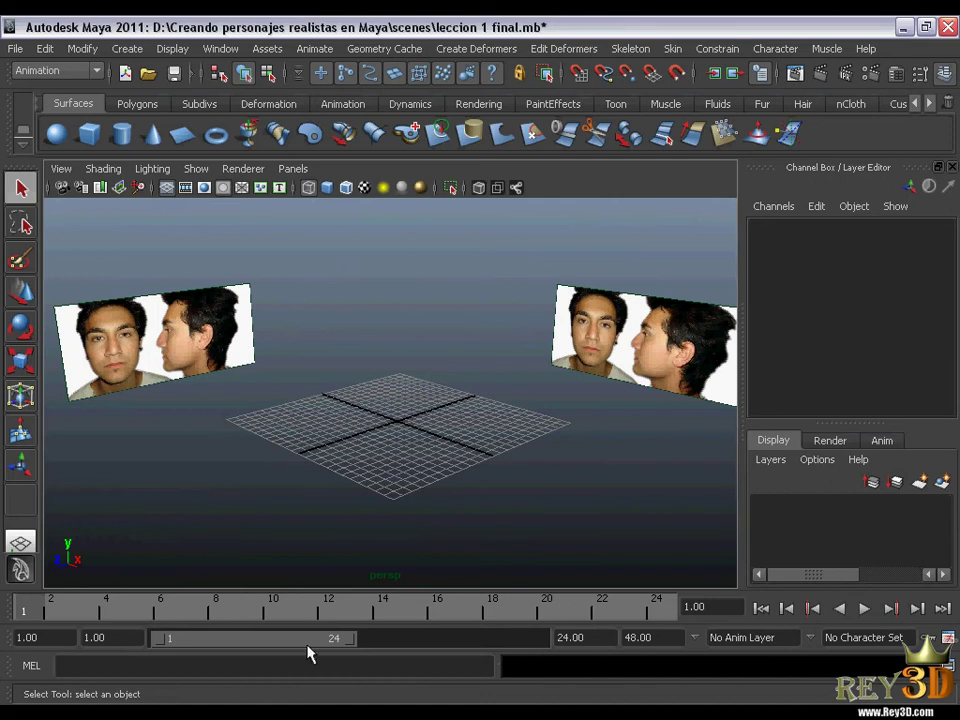
pyautogui.moveTo(459, 403)
pyautogui.keyDown('alt'); pyautogui.mouseDown(button='right')
pyautogui.moveTo(446, 411)
pyautogui.moveTo(401, 362)
pyautogui.mouseUp(button='right'); pyautogui.keyUp('alt')
pyautogui.keyDown('alt'); pyautogui.moveTo(401, 362); pyautogui.dragTo(407, 360); pyautogui.keyUp('alt')
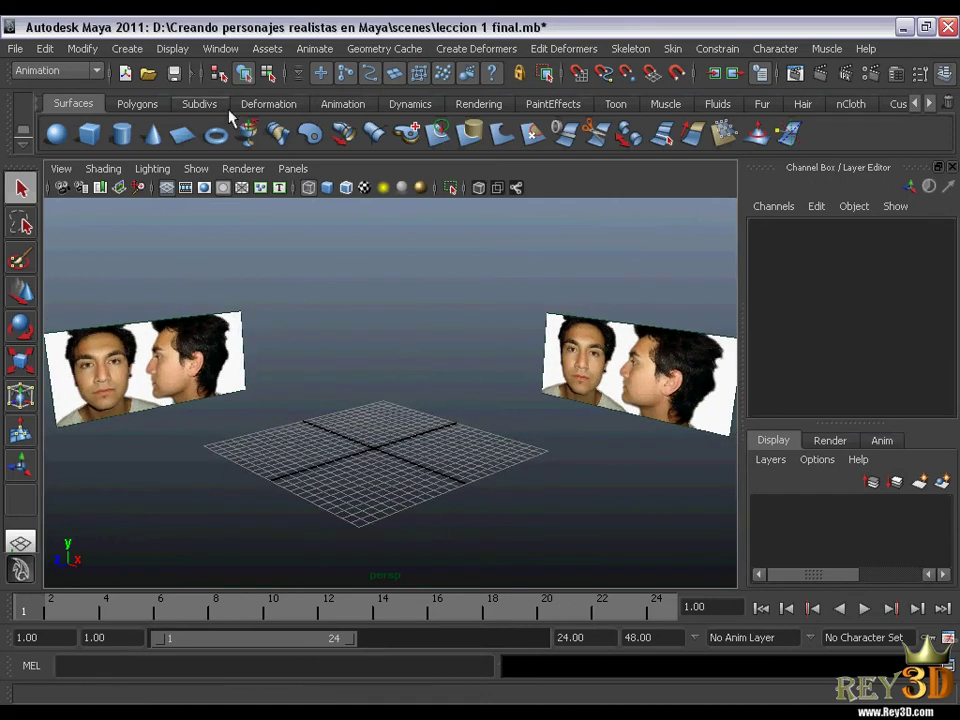
# Step: Turn off the Time Slider and Range Slider under Display > UI Elements
pyautogui.click(171, 49)
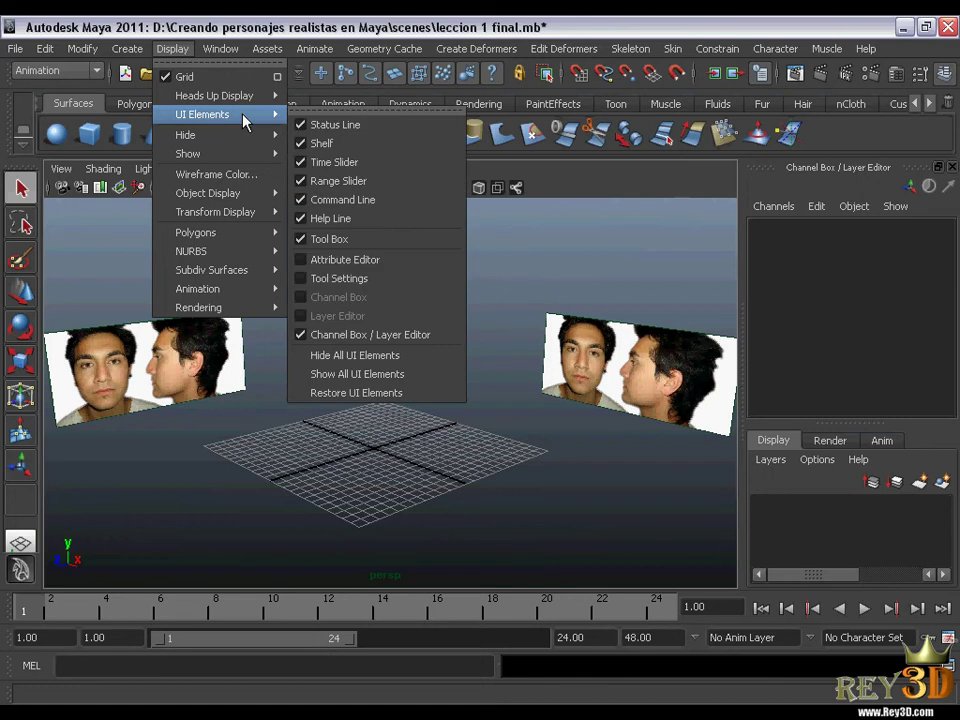
pyautogui.moveTo(203, 114)
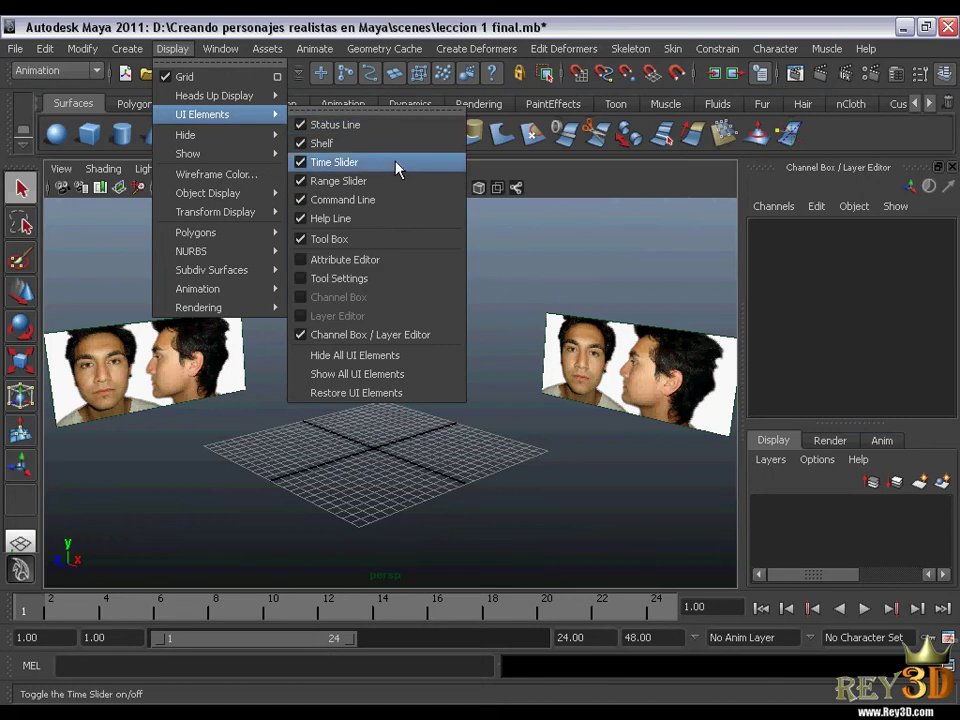
pyautogui.click(336, 162)
pyautogui.click(171, 49)
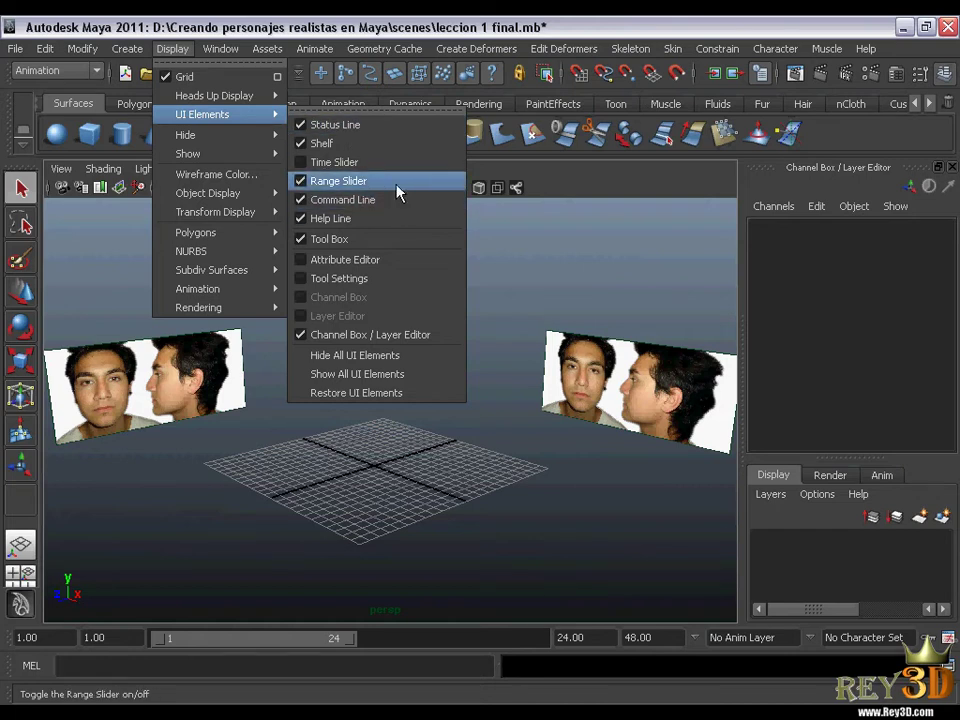
pyautogui.click(398, 192)
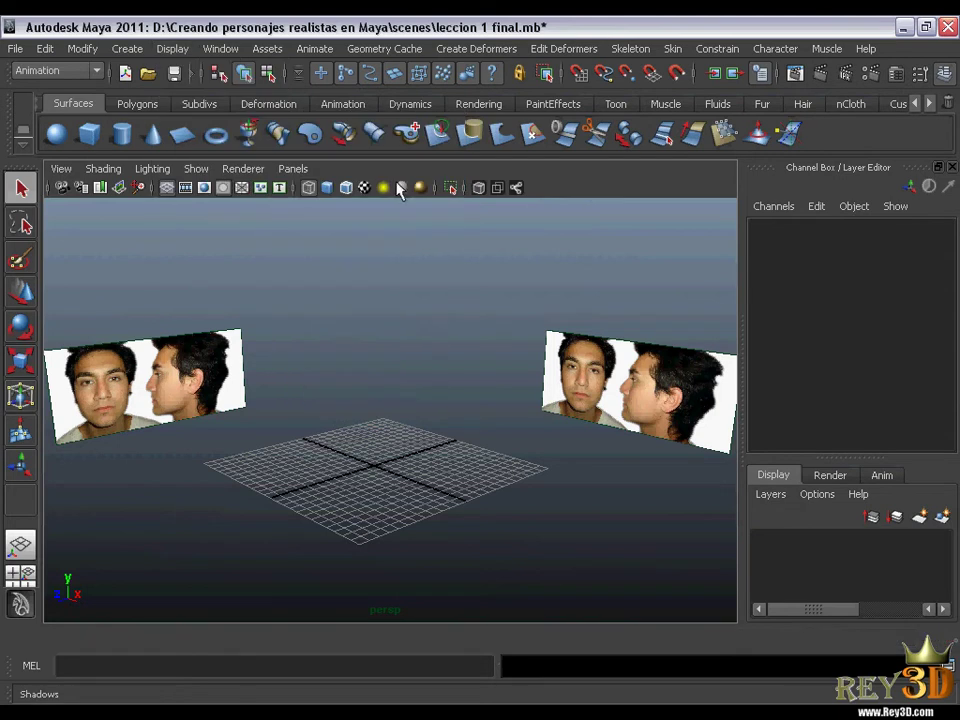
pyautogui.keyDown('alt'); pyautogui.moveTo(426, 435); pyautogui.dragTo(444, 403, button='middle'); pyautogui.keyUp('alt')
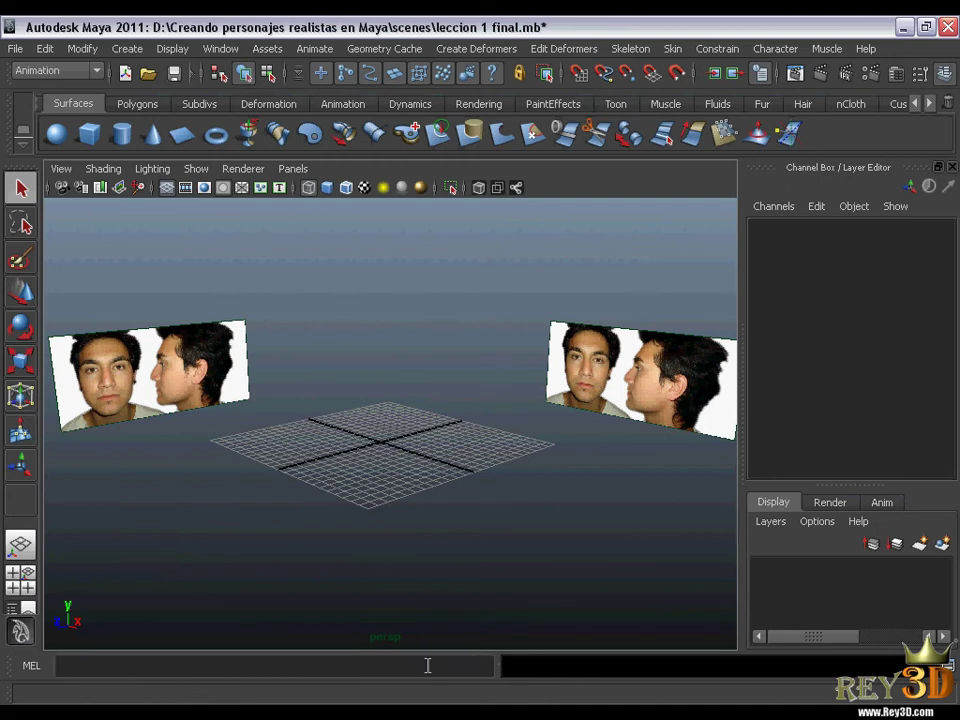
# Step: Hide the Command Line via Display > UI Elements
pyautogui.moveTo(440, 460)
pyautogui.keyDown('alt'); pyautogui.mouseDown(button='middle')
pyautogui.moveTo(422, 422)
pyautogui.moveTo(442, 416)
pyautogui.mouseUp(button='middle'); pyautogui.keyUp('alt')
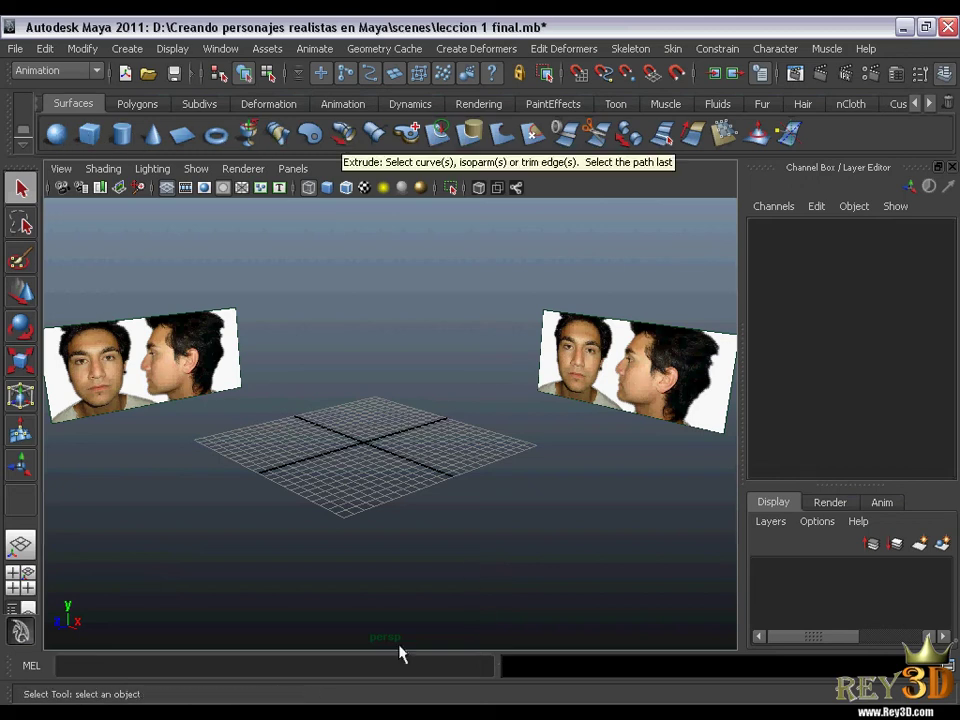
pyautogui.moveTo(394, 415)
pyautogui.keyDown('alt'); pyautogui.mouseDown()
pyautogui.moveTo(394, 437)
pyautogui.moveTo(388, 399)
pyautogui.mouseUp(); pyautogui.keyUp('alt')
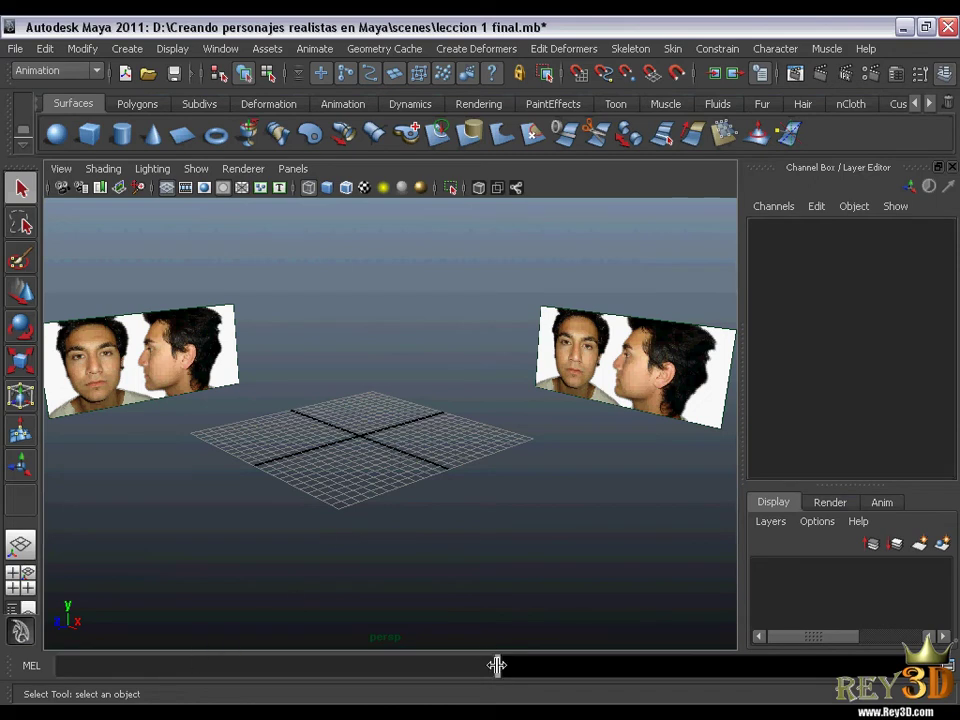
pyautogui.keyDown('alt'); pyautogui.moveTo(287, 353); pyautogui.dragTo(367, 480, button='middle'); pyautogui.keyUp('alt')
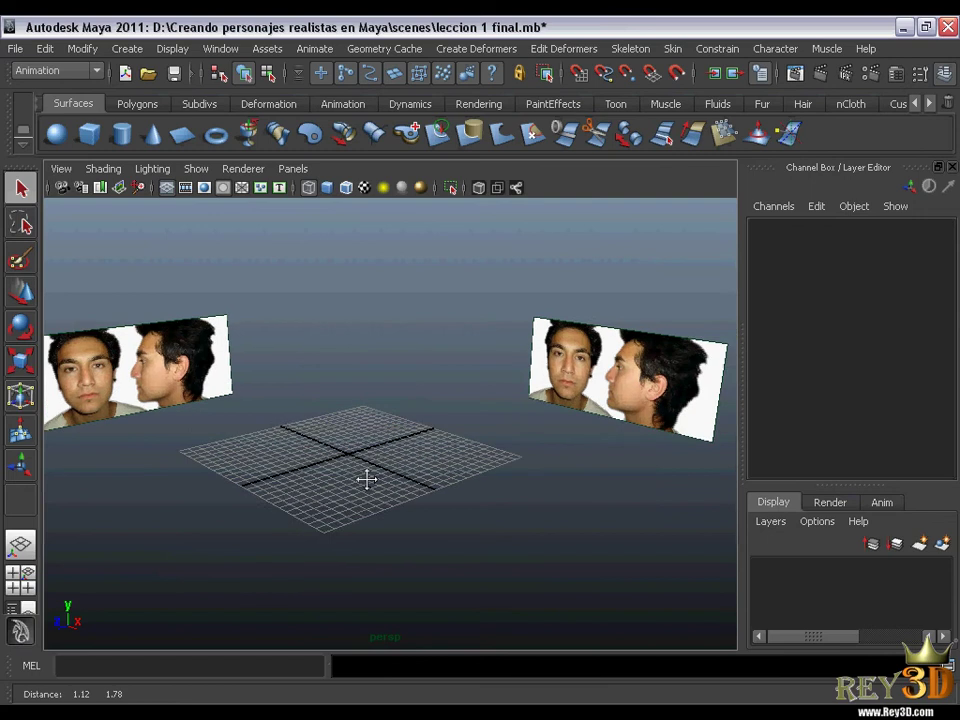
pyautogui.keyDown('alt'); pyautogui.moveTo(367, 480); pyautogui.dragTo(360, 429); pyautogui.keyUp('alt')
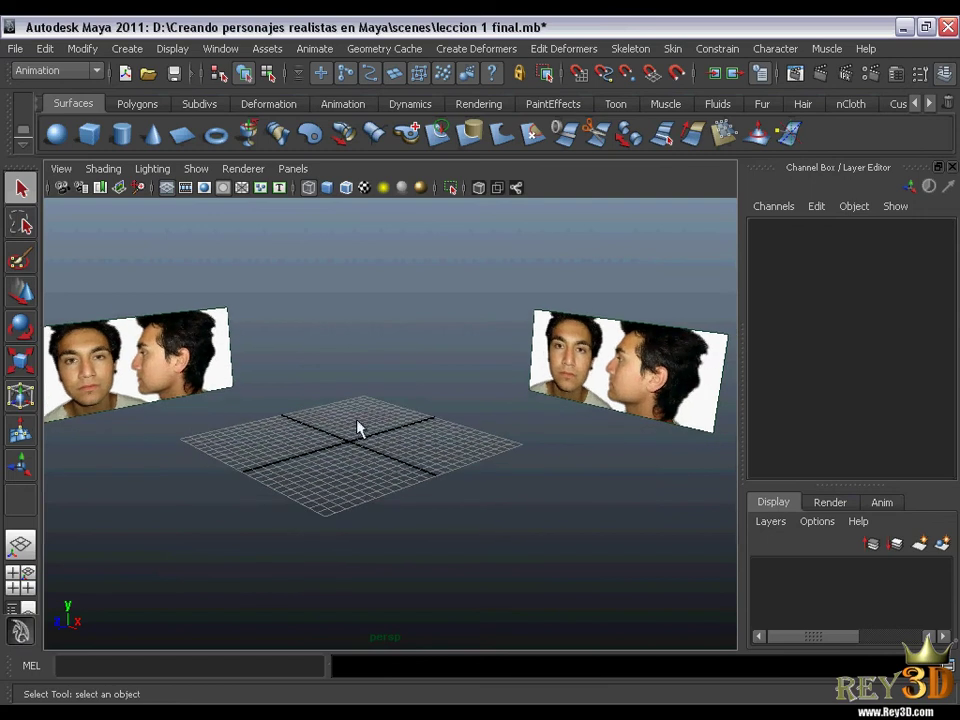
pyautogui.moveTo(360, 429)
pyautogui.keyDown('alt'); pyautogui.mouseDown(button='middle')
pyautogui.moveTo(386, 386)
pyautogui.moveTo(422, 403)
pyautogui.mouseUp(button='middle'); pyautogui.keyUp('alt')
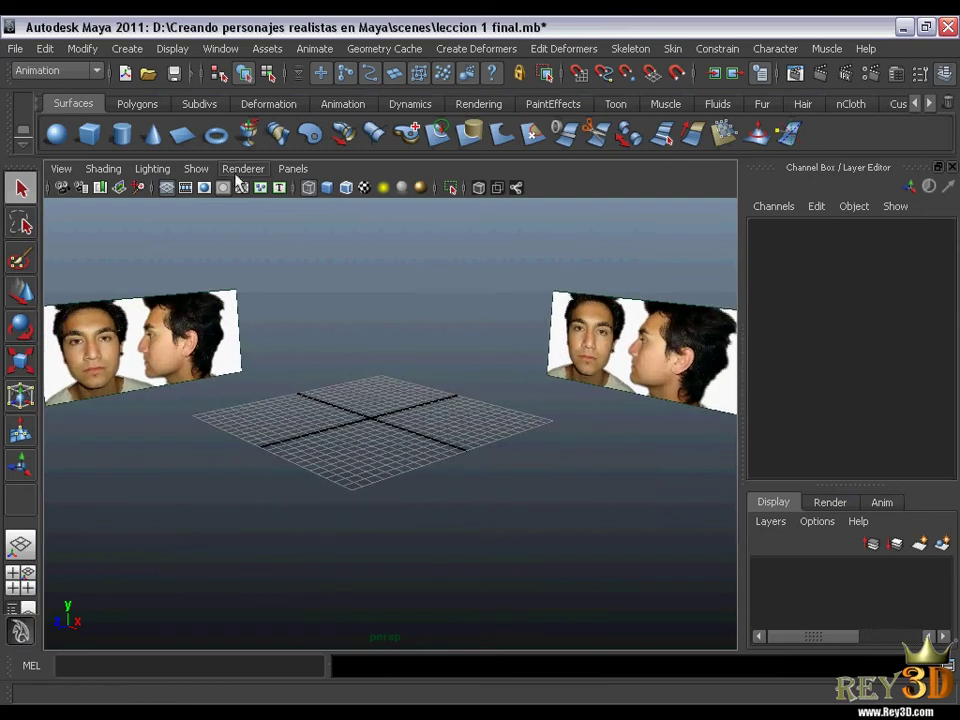
pyautogui.click(171, 52)
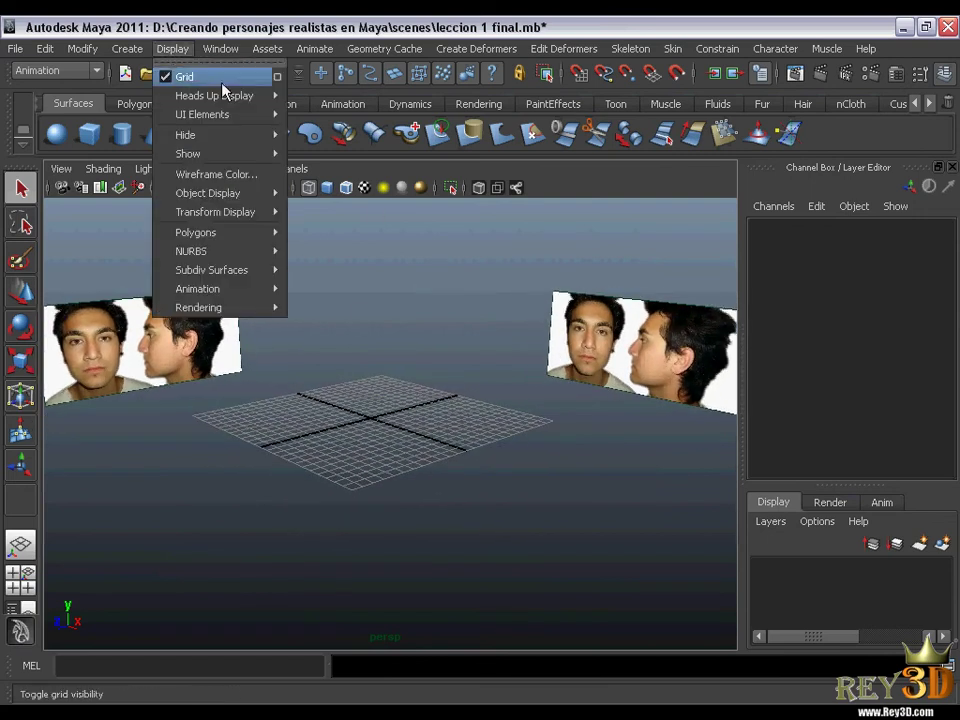
pyautogui.moveTo(203, 114)
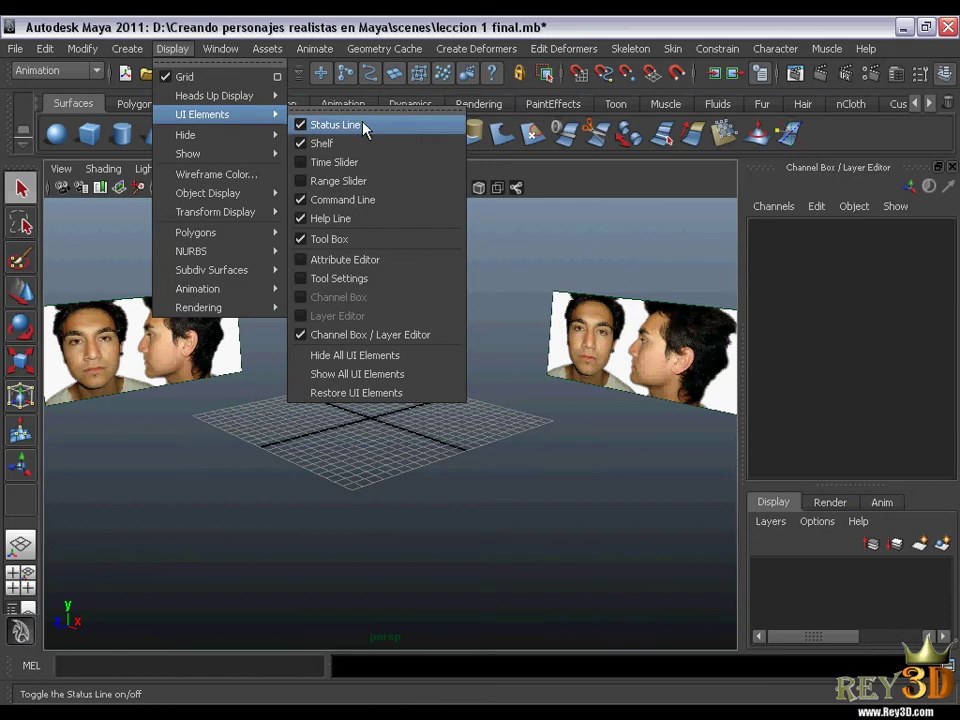
pyautogui.click(397, 205)
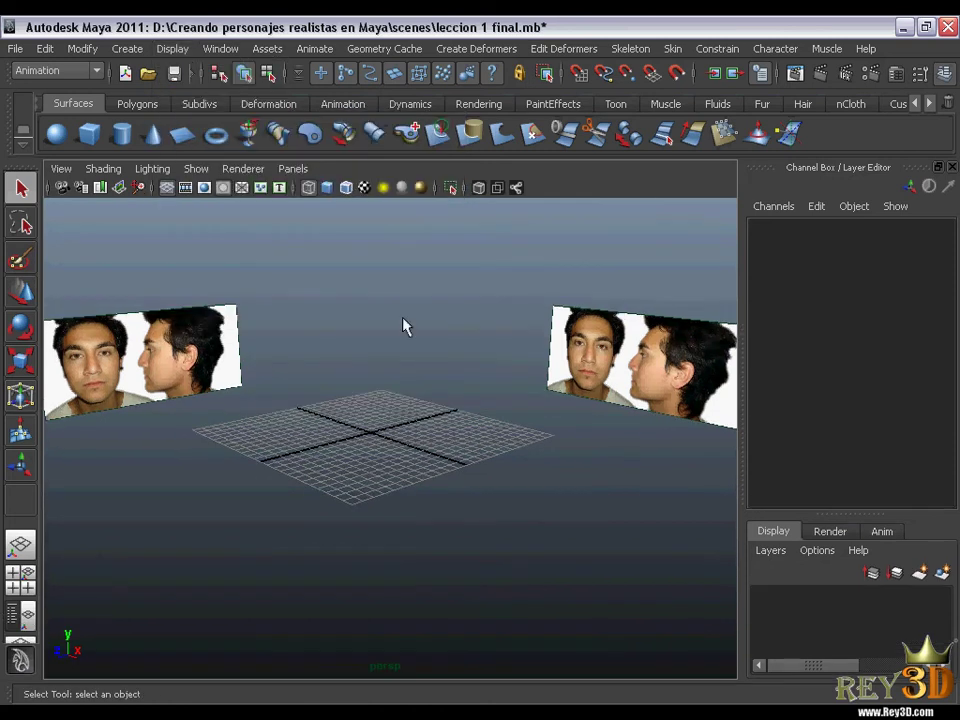
# Step: Hide the Help Line and widen the Channel Box panel
pyautogui.moveTo(407, 390)
pyautogui.keyDown('alt'); pyautogui.mouseDown(button='right')
pyautogui.moveTo(433, 393)
pyautogui.moveTo(428, 381)
pyautogui.mouseUp(button='right'); pyautogui.keyUp('alt')
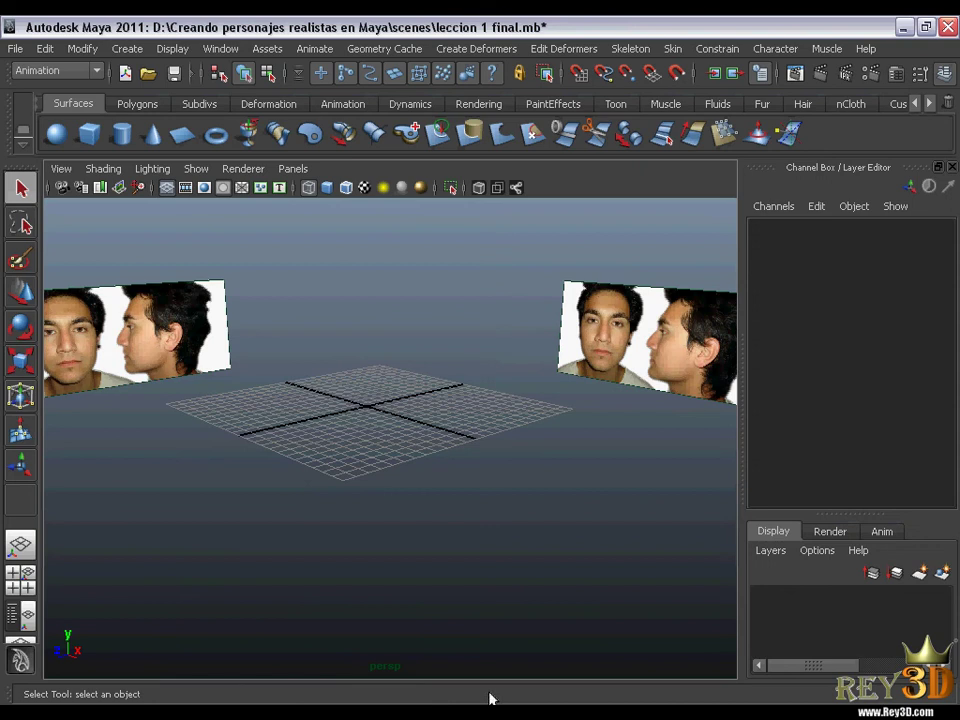
pyautogui.moveTo(369, 396)
pyautogui.keyDown('alt'); pyautogui.mouseDown()
pyautogui.moveTo(364, 450)
pyautogui.moveTo(375, 435)
pyautogui.moveTo(364, 407)
pyautogui.moveTo(373, 399)
pyautogui.mouseUp(); pyautogui.keyUp('alt')
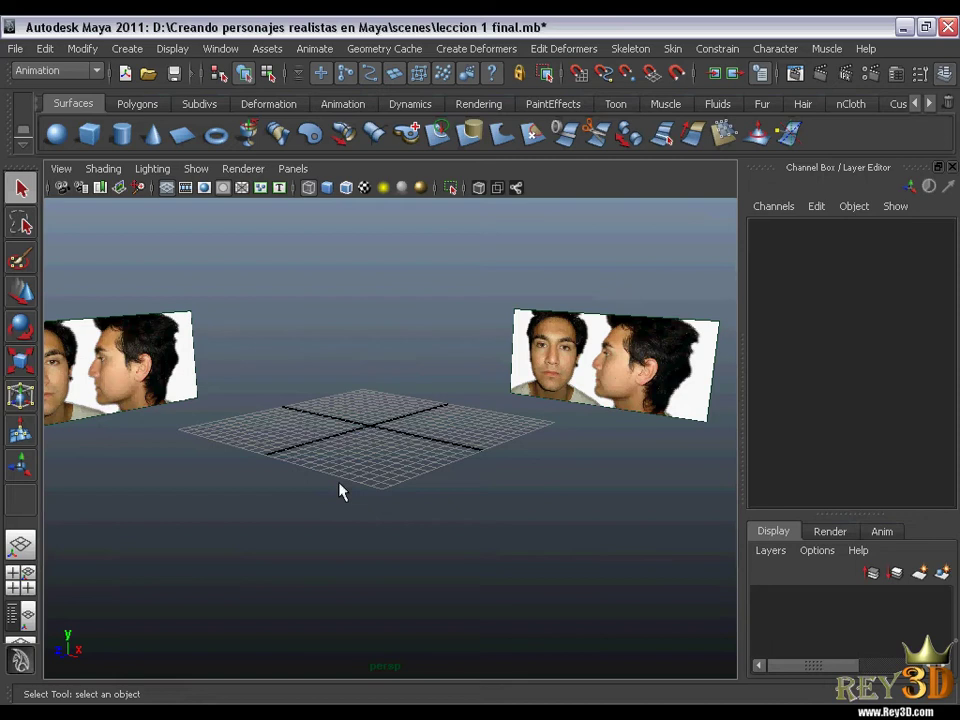
pyautogui.moveTo(341, 487)
pyautogui.keyDown('alt'); pyautogui.mouseDown()
pyautogui.moveTo(403, 407)
pyautogui.moveTo(396, 401)
pyautogui.moveTo(407, 407)
pyautogui.moveTo(403, 421)
pyautogui.moveTo(392, 416)
pyautogui.mouseUp(); pyautogui.keyUp('alt')
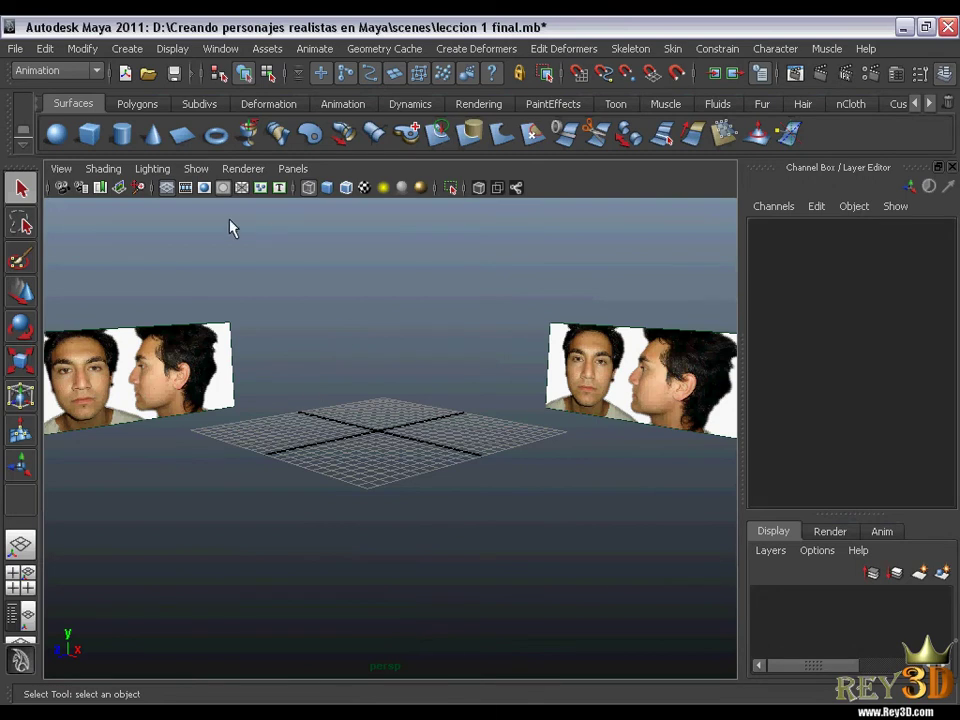
pyautogui.click(171, 50)
pyautogui.moveTo(200, 114)
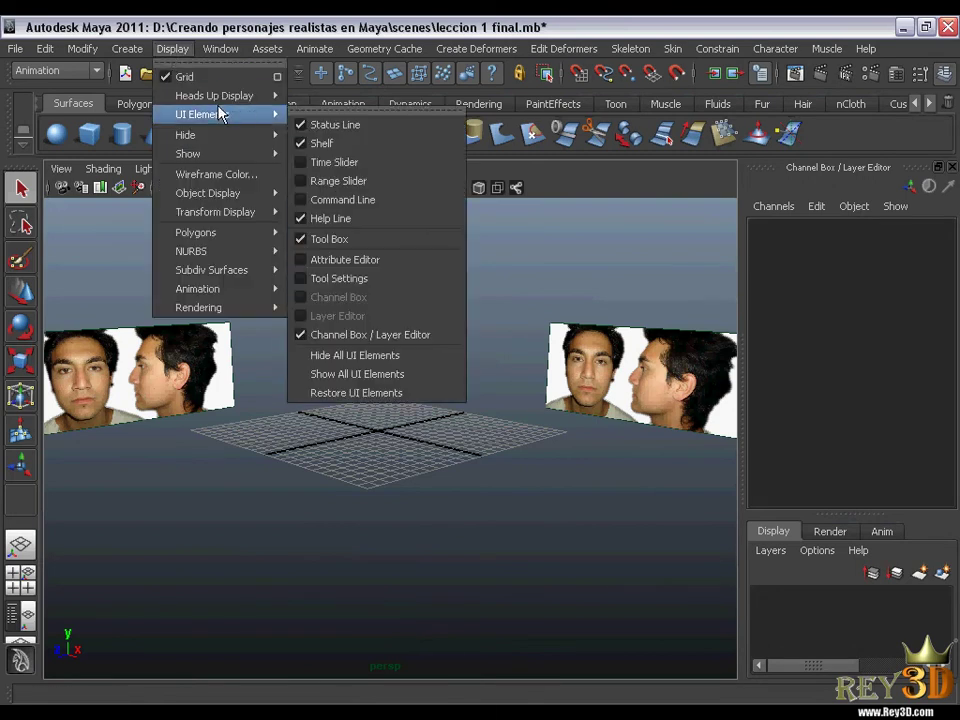
pyautogui.click(420, 220)
pyautogui.keyDown('alt'); pyautogui.moveTo(414, 349); pyautogui.dragTo(442, 375, button='middle'); pyautogui.keyUp('alt')
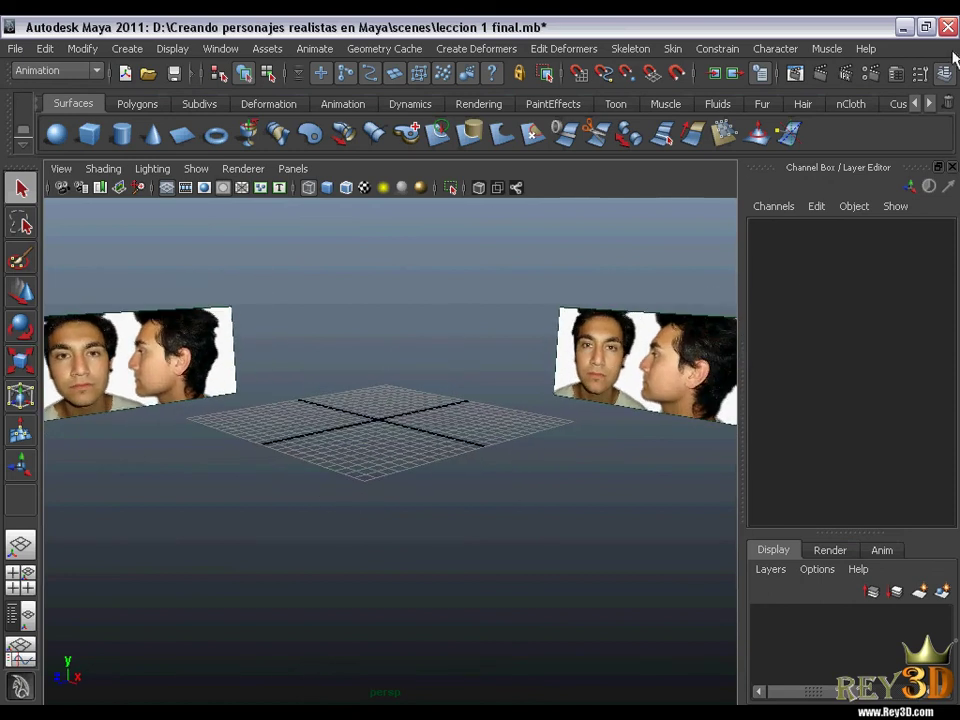
pyautogui.moveTo(752, 322)
pyautogui.mouseDown()
pyautogui.moveTo(545, 380)
pyautogui.moveTo(824, 346)
pyautogui.mouseUp()
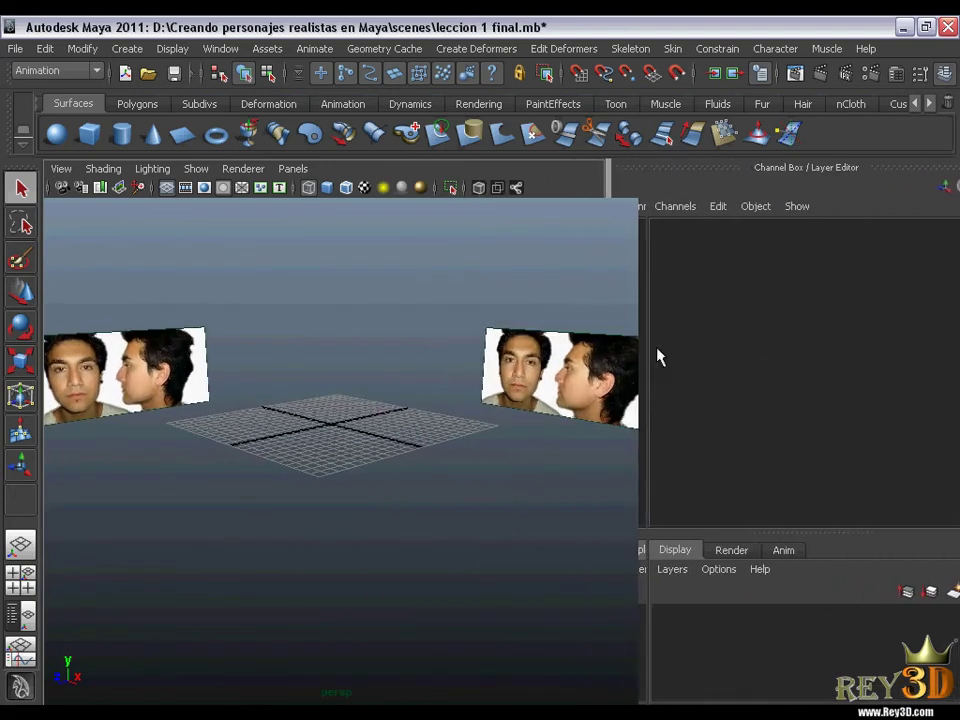
# Step: Switch the menu set from Animation to Polygons
pyautogui.keyDown('alt'); pyautogui.moveTo(386, 424); pyautogui.dragTo(457, 392, button='middle'); pyautogui.keyUp('alt')
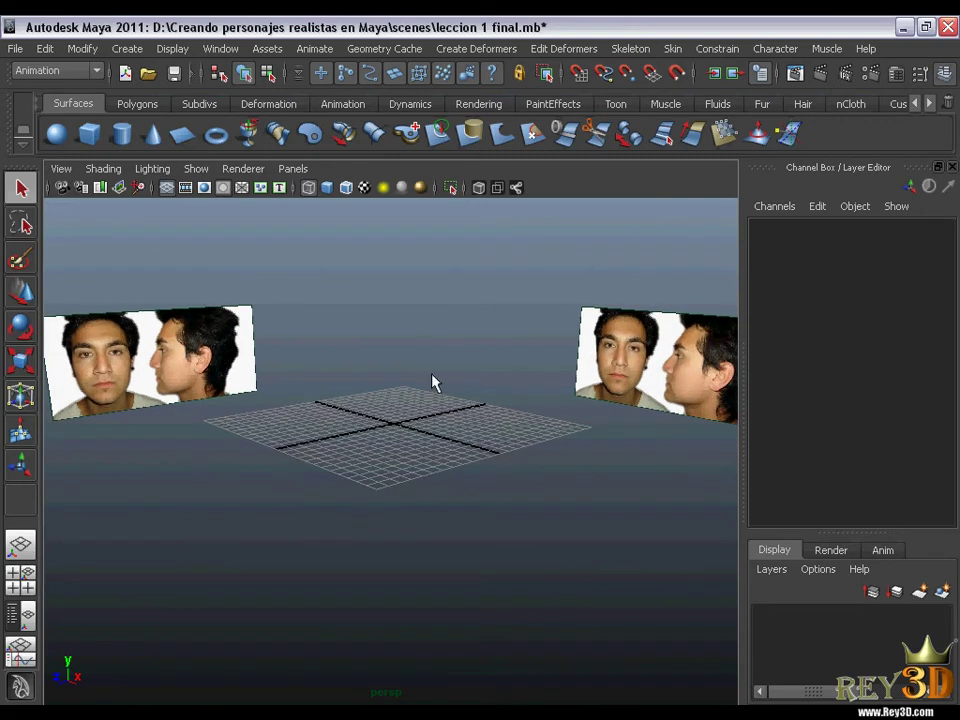
pyautogui.moveTo(432, 381)
pyautogui.keyDown('alt'); pyautogui.mouseDown()
pyautogui.moveTo(452, 375)
pyautogui.moveTo(440, 381)
pyautogui.mouseUp(); pyautogui.keyUp('alt')
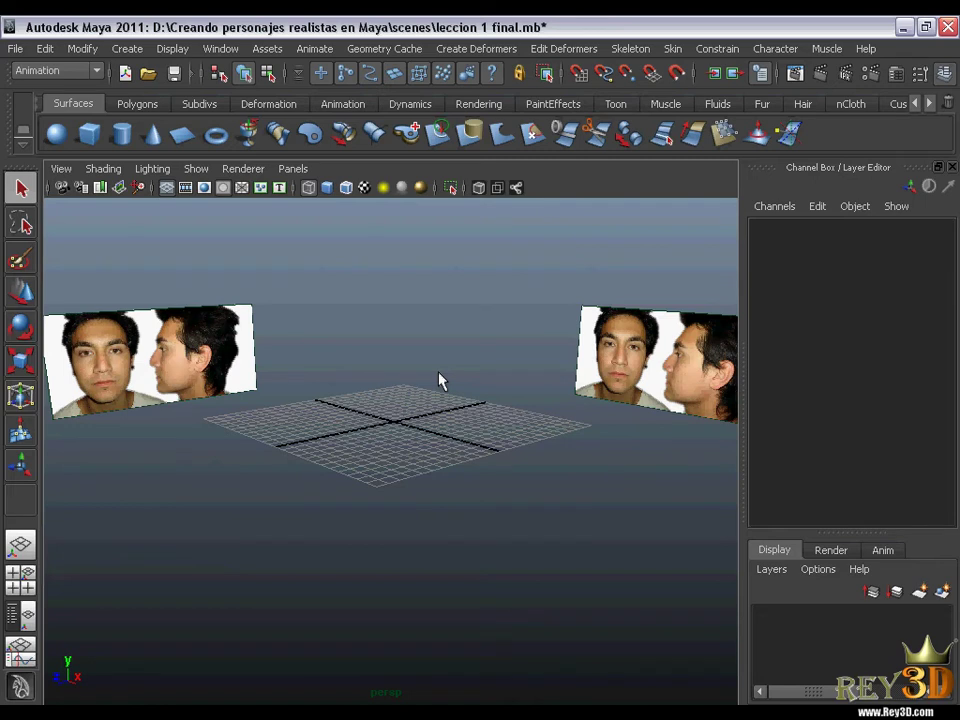
pyautogui.keyDown('alt'); pyautogui.moveTo(440, 380); pyautogui.dragTo(435, 354); pyautogui.keyUp('alt')
pyautogui.moveTo(435, 354)
pyautogui.keyDown('alt'); pyautogui.mouseDown(button='middle')
pyautogui.moveTo(443, 339)
pyautogui.moveTo(428, 349)
pyautogui.mouseUp(button='middle'); pyautogui.keyUp('alt')
pyautogui.keyDown('alt'); pyautogui.moveTo(428, 349); pyautogui.dragTo(420, 345); pyautogui.keyUp('alt')
pyautogui.click(63, 71)
pyautogui.click(58, 97)
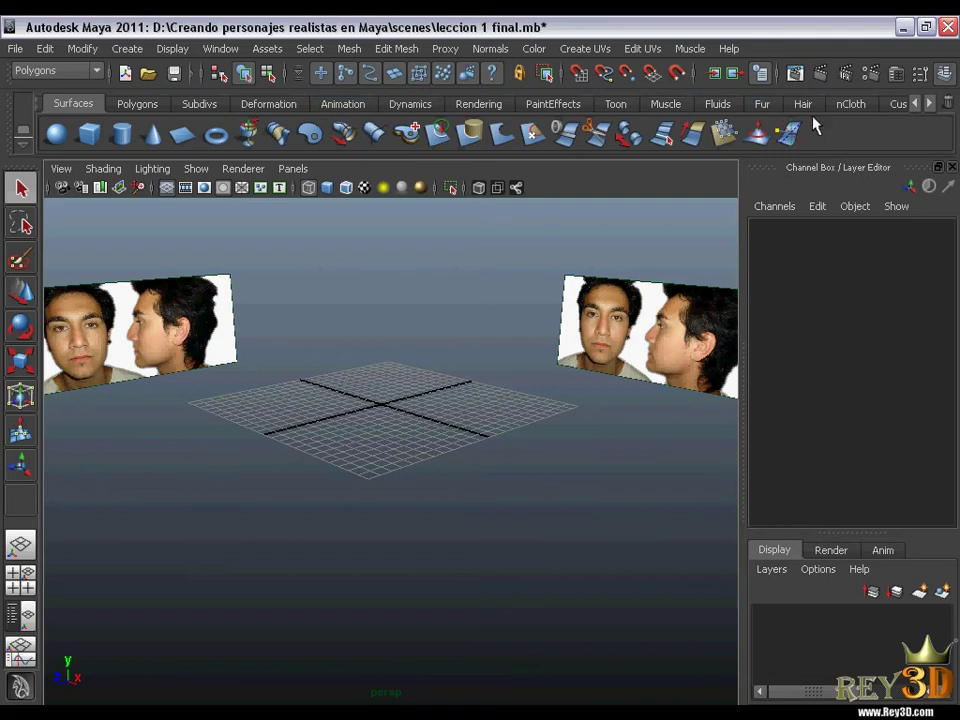
# Step: Show the empty Custom shelf
pyautogui.click(930, 104)
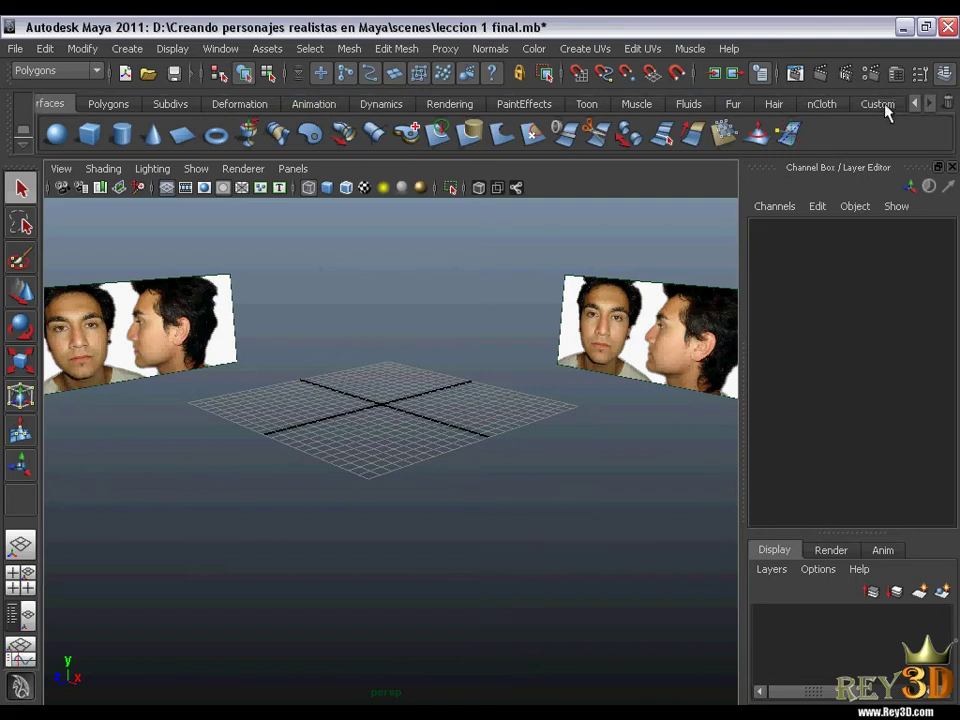
pyautogui.click(884, 107)
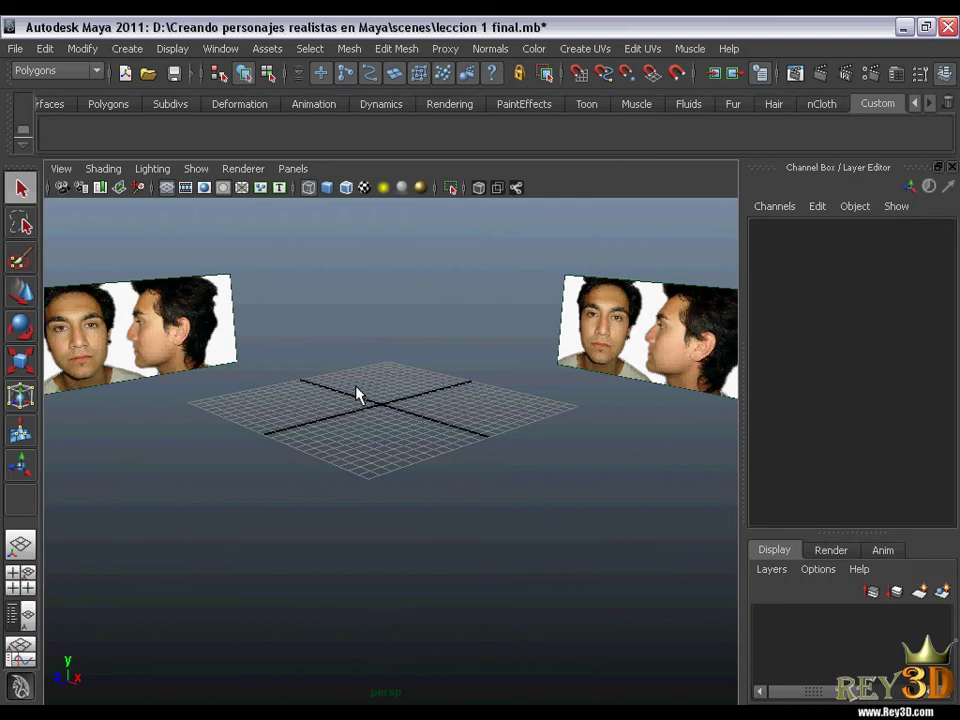
pyautogui.keyDown('alt'); pyautogui.moveTo(375, 390); pyautogui.dragTo(360, 383, button='middle'); pyautogui.keyUp('alt')
pyautogui.keyDown('alt'); pyautogui.moveTo(370, 388); pyautogui.dragTo(381, 378); pyautogui.keyUp('alt')
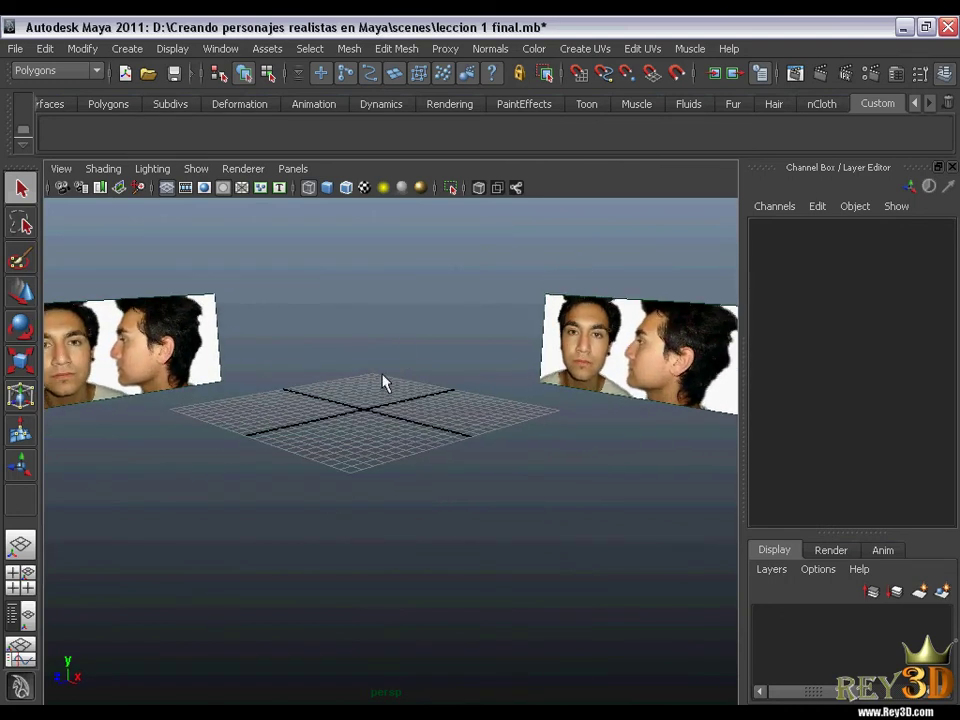
# Step: Uncheck Grid in the viewport's Show menu, leaving only the two face photos
pyautogui.click(196, 168)
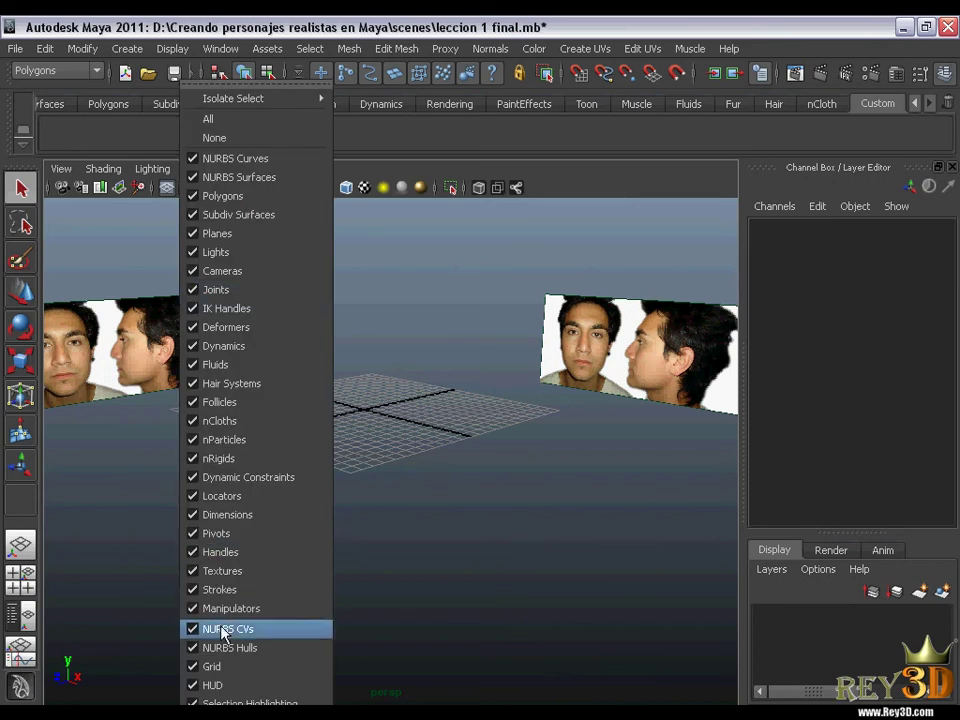
pyautogui.click(214, 669)
pyautogui.keyDown('alt'); pyautogui.moveTo(364, 480); pyautogui.dragTo(419, 310, button='middle'); pyautogui.keyUp('alt')
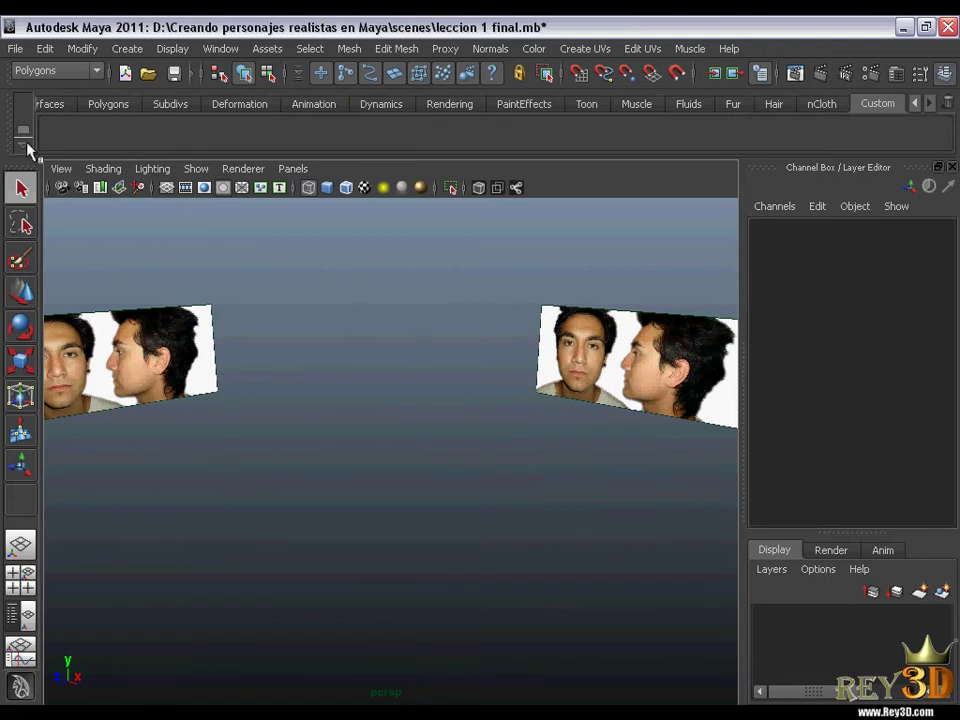
pyautogui.moveTo(407, 386)
pyautogui.keyDown('alt'); pyautogui.mouseDown(button='middle')
pyautogui.moveTo(396, 360)
pyautogui.moveTo(399, 375)
pyautogui.mouseUp(button='middle'); pyautogui.keyUp('alt')
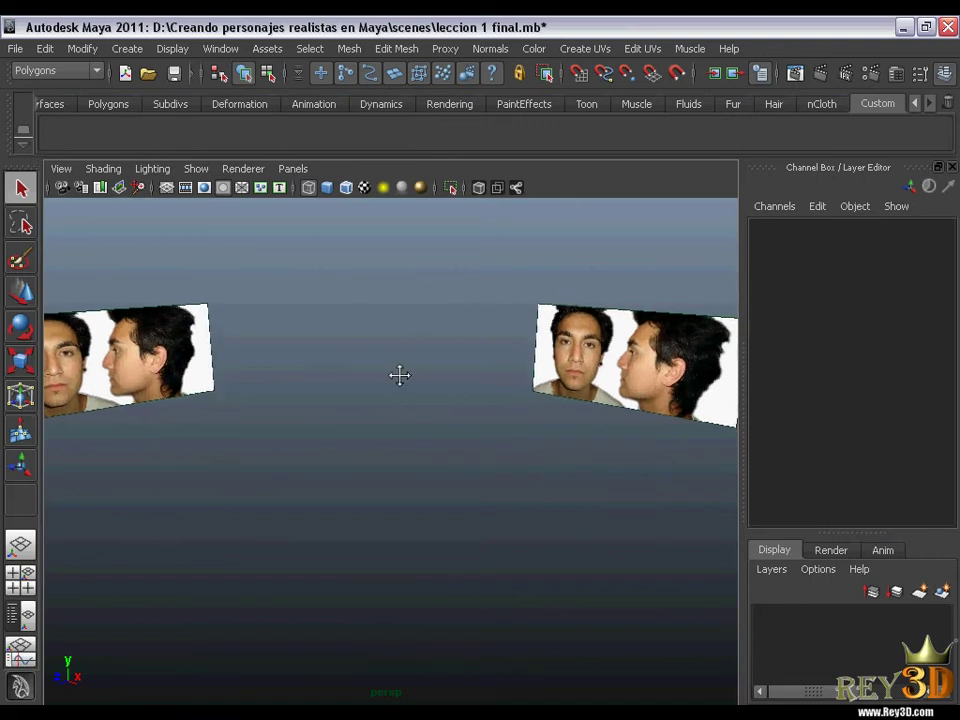
# Step: Open the Create Polygon Tool options as a floating, resized Tool Settings window
pyautogui.click(349, 49)
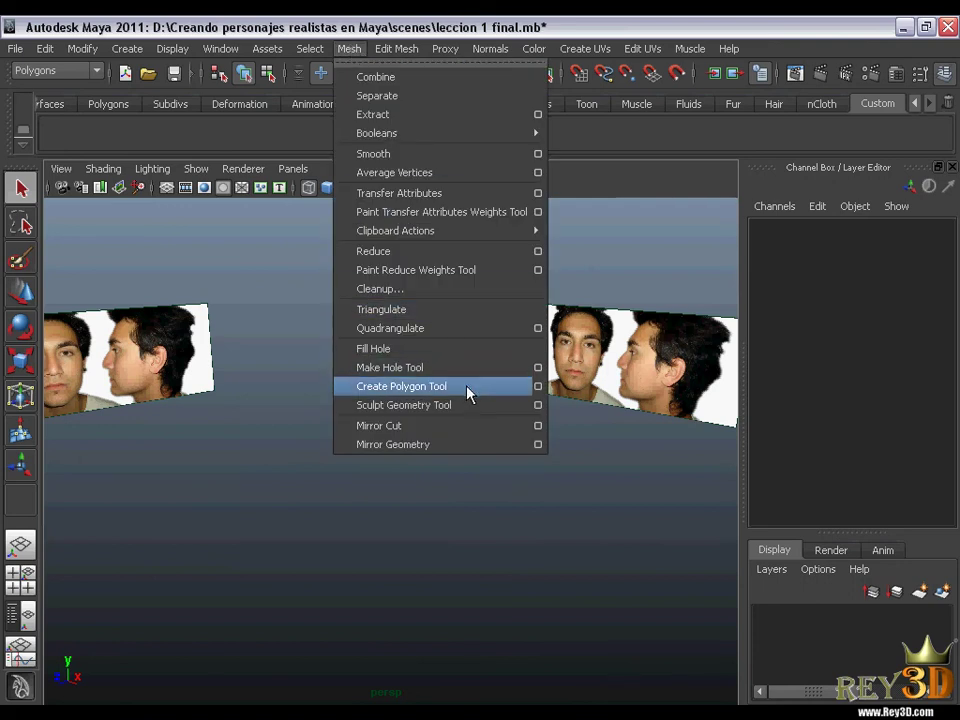
pyautogui.click(538, 386)
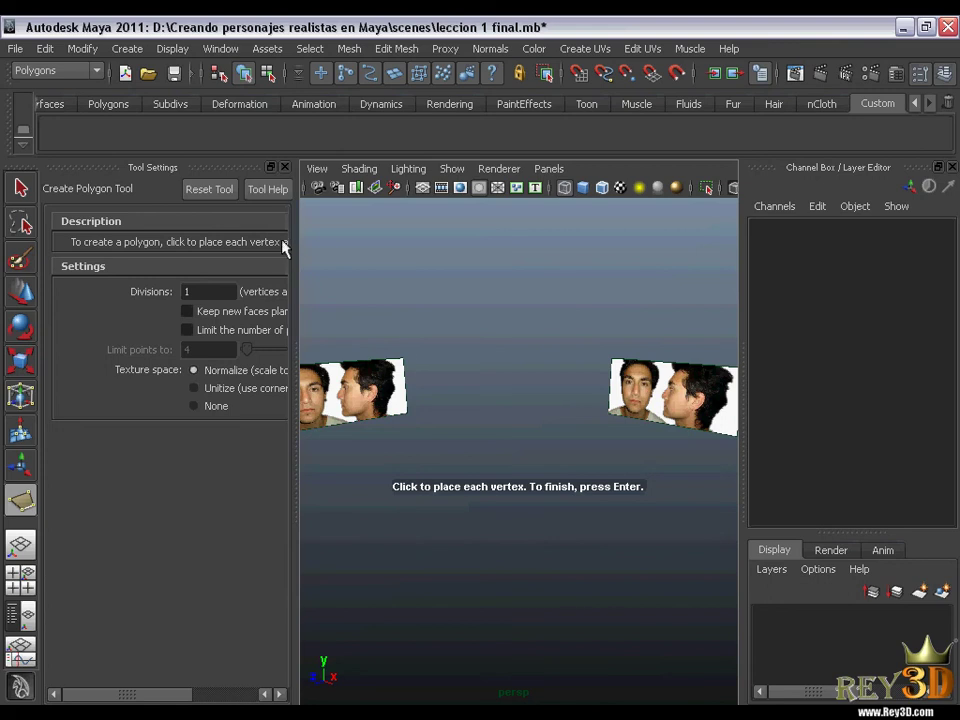
pyautogui.moveTo(290, 250)
pyautogui.mouseDown()
pyautogui.moveTo(446, 263)
pyautogui.moveTo(390, 253)
pyautogui.mouseUp()
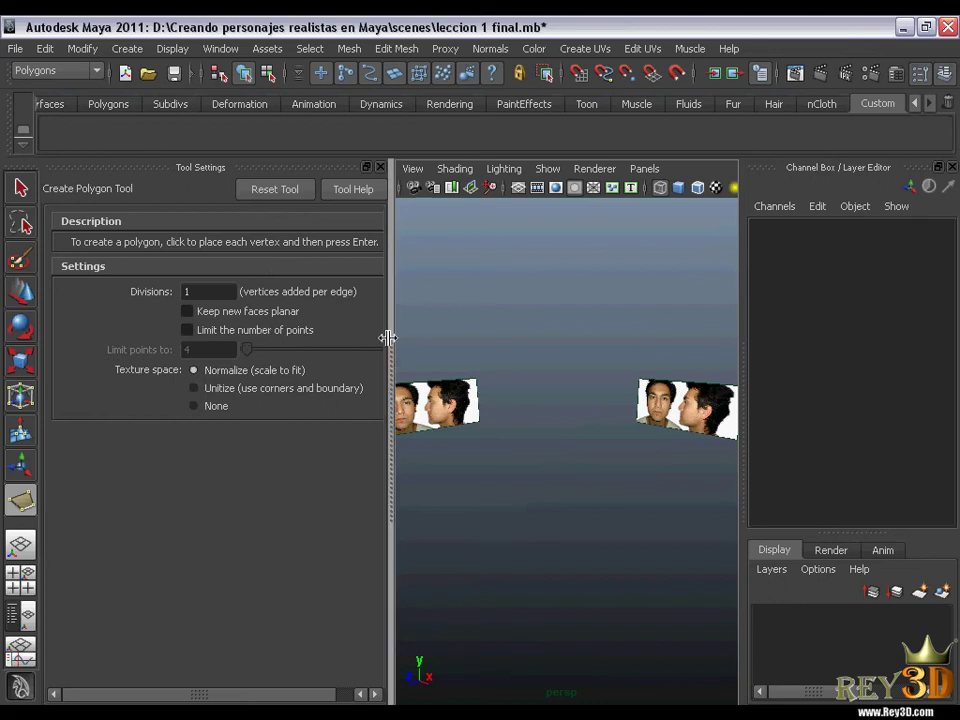
pyautogui.click(366, 167)
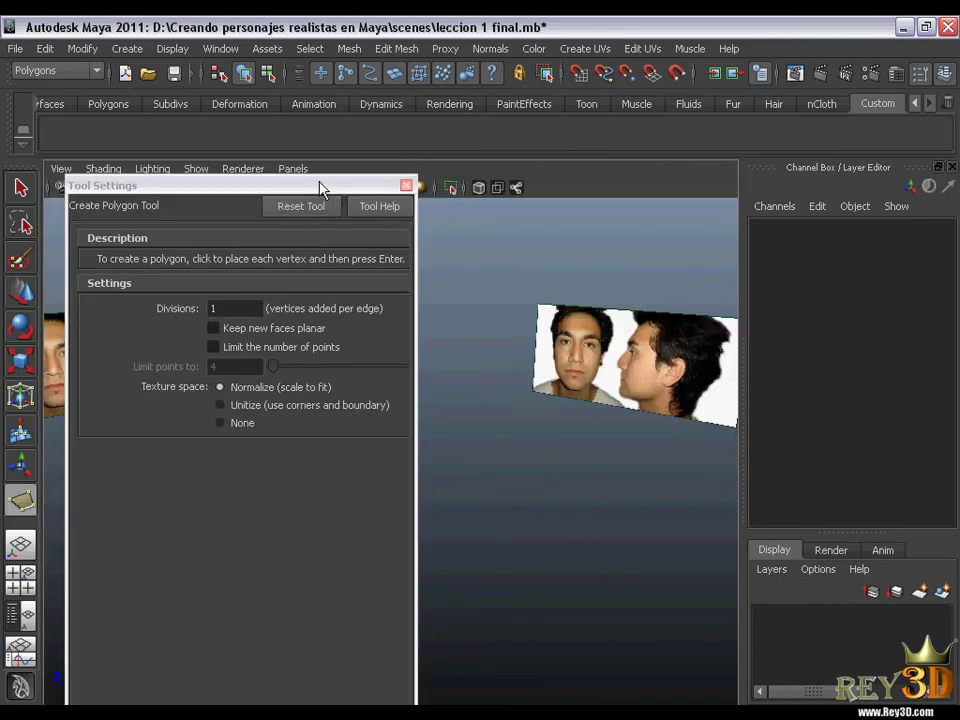
pyautogui.moveTo(321, 187)
pyautogui.mouseDown()
pyautogui.moveTo(493, 135)
pyautogui.moveTo(495, 110)
pyautogui.mouseUp()
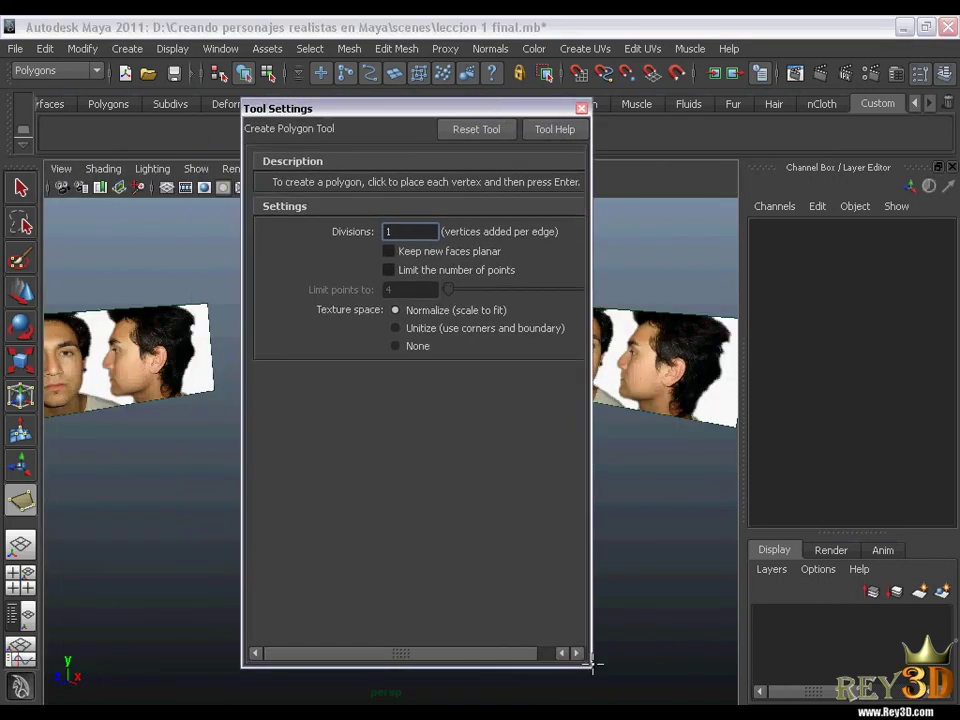
pyautogui.moveTo(588, 664); pyautogui.dragTo(670, 474)
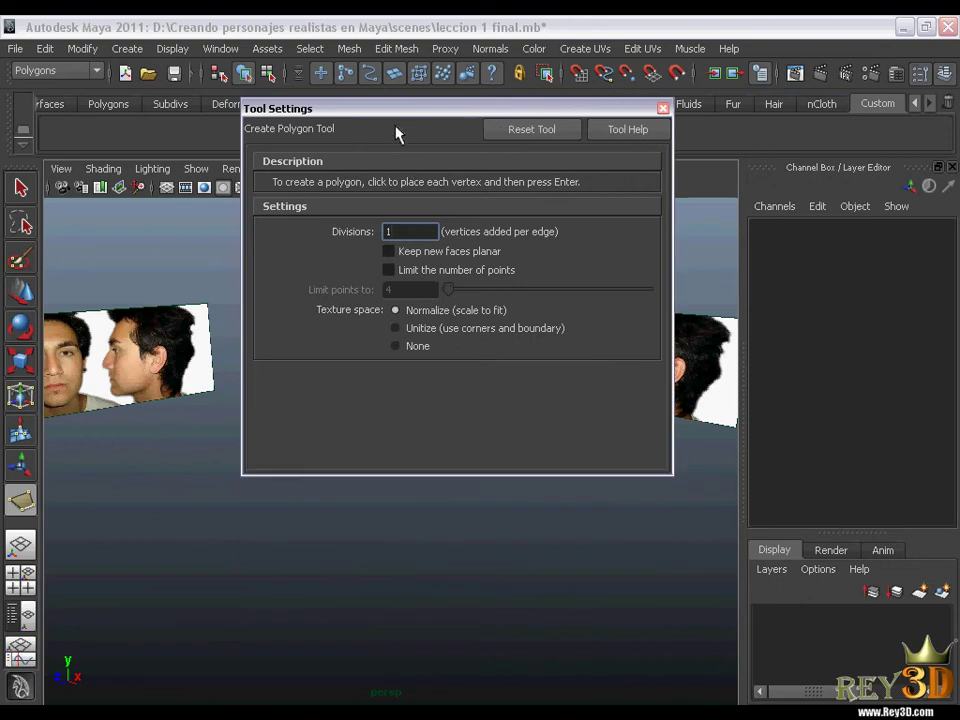
pyautogui.moveTo(388, 113)
pyautogui.mouseDown()
pyautogui.moveTo(484, 163)
pyautogui.moveTo(519, 285)
pyautogui.moveTo(499, 197)
pyautogui.moveTo(572, 188)
pyautogui.mouseUp()
# Step: Enable Keep new faces planar and close the Tool Settings window
pyautogui.moveTo(311, 371)
pyautogui.keyDown('alt'); pyautogui.mouseDown()
pyautogui.moveTo(349, 358)
pyautogui.moveTo(354, 373)
pyautogui.moveTo(345, 358)
pyautogui.mouseUp(); pyautogui.keyUp('alt')
pyautogui.keyDown('alt'); pyautogui.moveTo(345, 358); pyautogui.dragTo(356, 354, button='middle'); pyautogui.keyUp('alt')
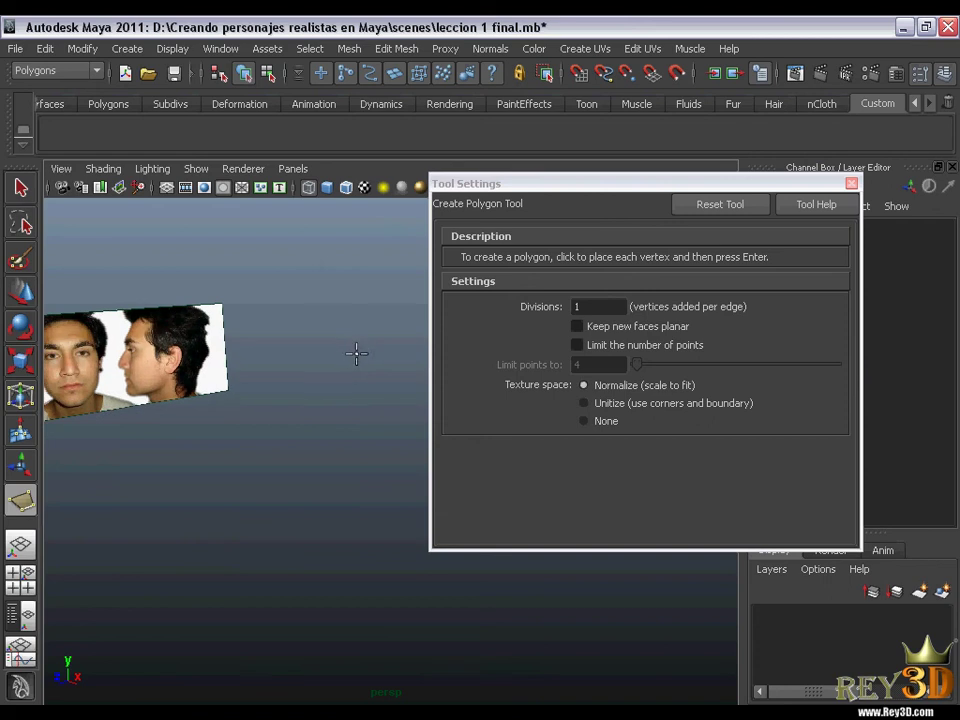
pyautogui.moveTo(360, 351)
pyautogui.keyDown('alt'); pyautogui.mouseDown()
pyautogui.moveTo(339, 362)
pyautogui.moveTo(358, 339)
pyautogui.mouseUp(); pyautogui.keyUp('alt')
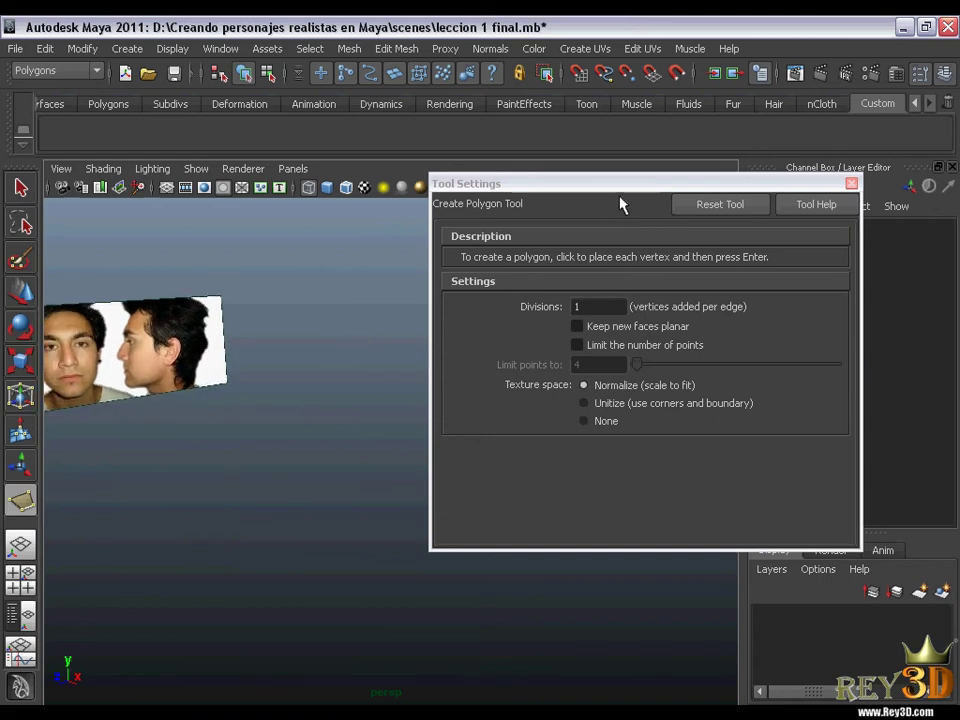
pyautogui.moveTo(626, 193)
pyautogui.mouseDown()
pyautogui.moveTo(658, 203)
pyautogui.moveTo(690, 176)
pyautogui.mouseUp()
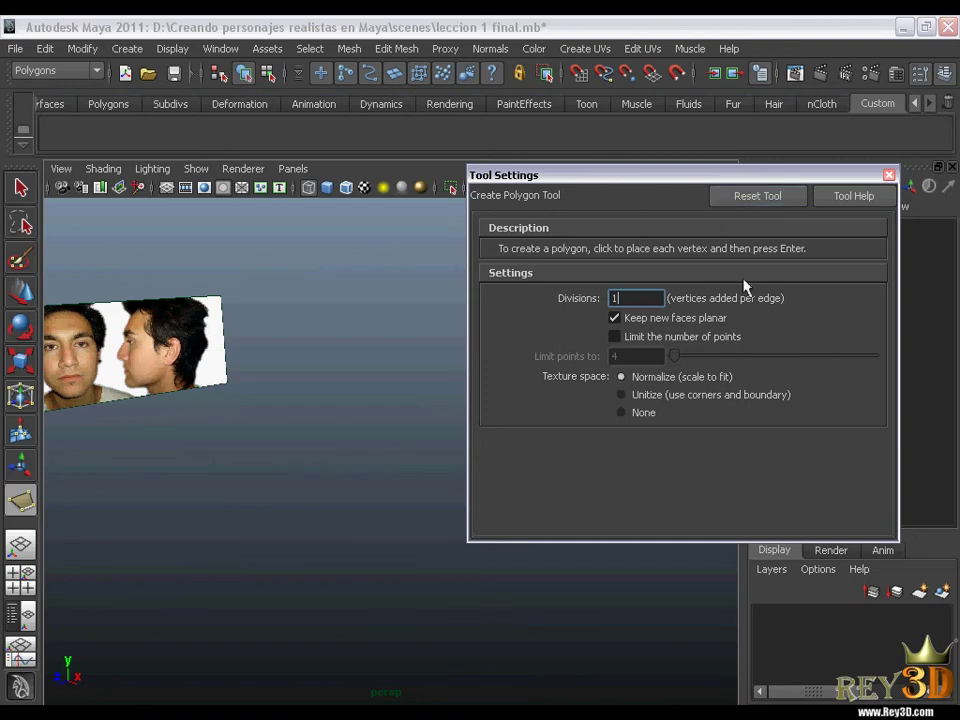
pyautogui.click(888, 174)
pyautogui.keyDown('alt'); pyautogui.moveTo(422, 386); pyautogui.dragTo(418, 401, button='middle'); pyautogui.keyUp('alt')
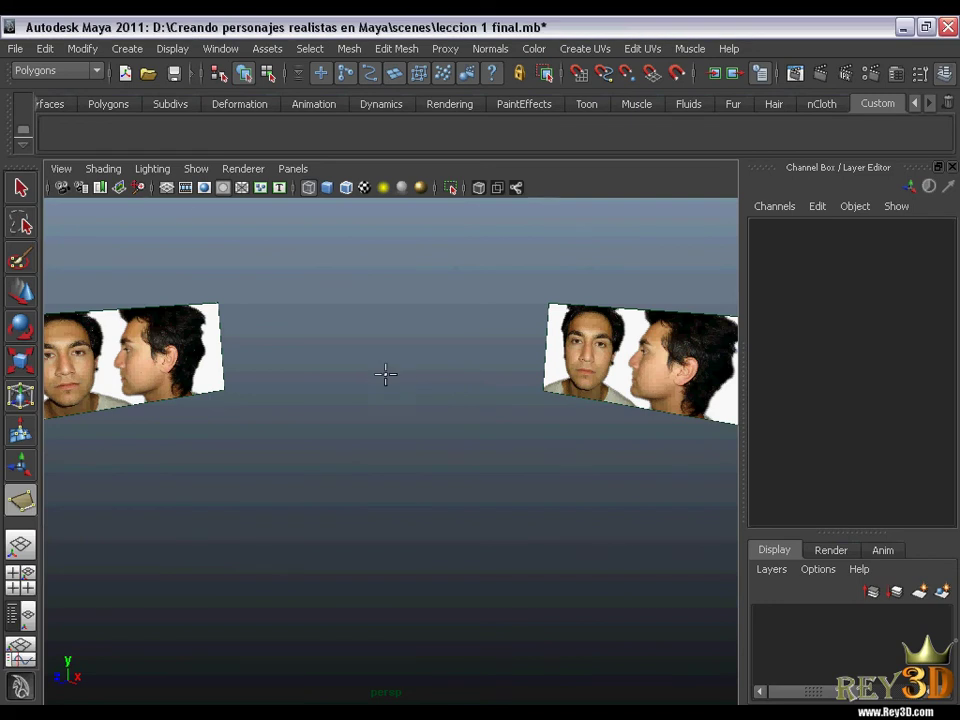
# Step: Maximize the front view and zoom in on the face reference photos
pyautogui.press('space')
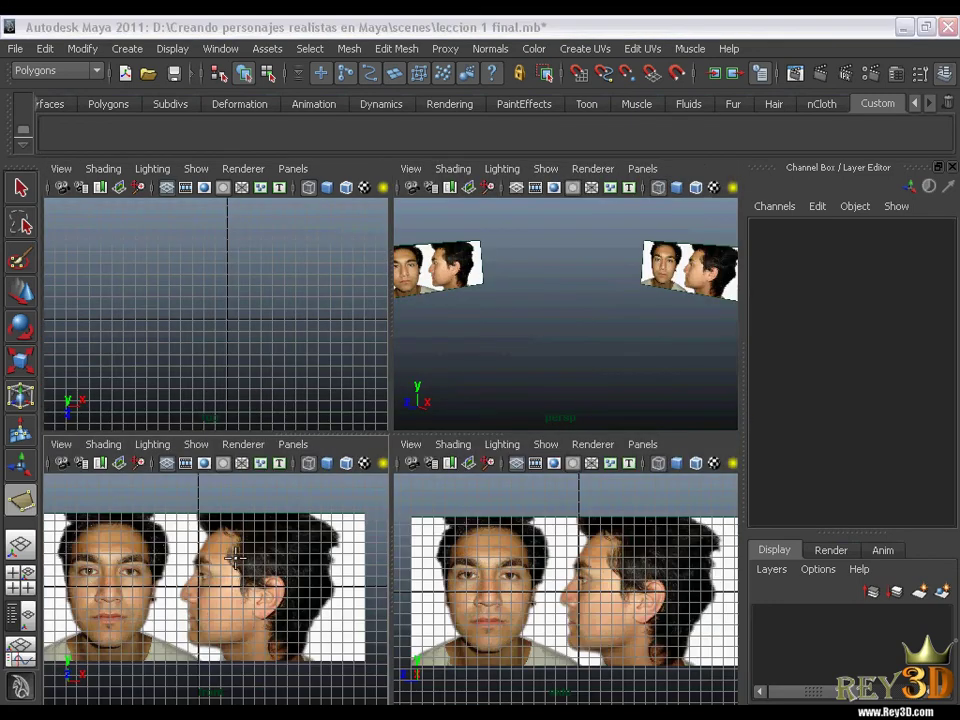
pyautogui.press('space')
pyautogui.keyDown('alt'); pyautogui.moveTo(386, 499); pyautogui.dragTo(360, 437, button='right'); pyautogui.keyUp('alt')
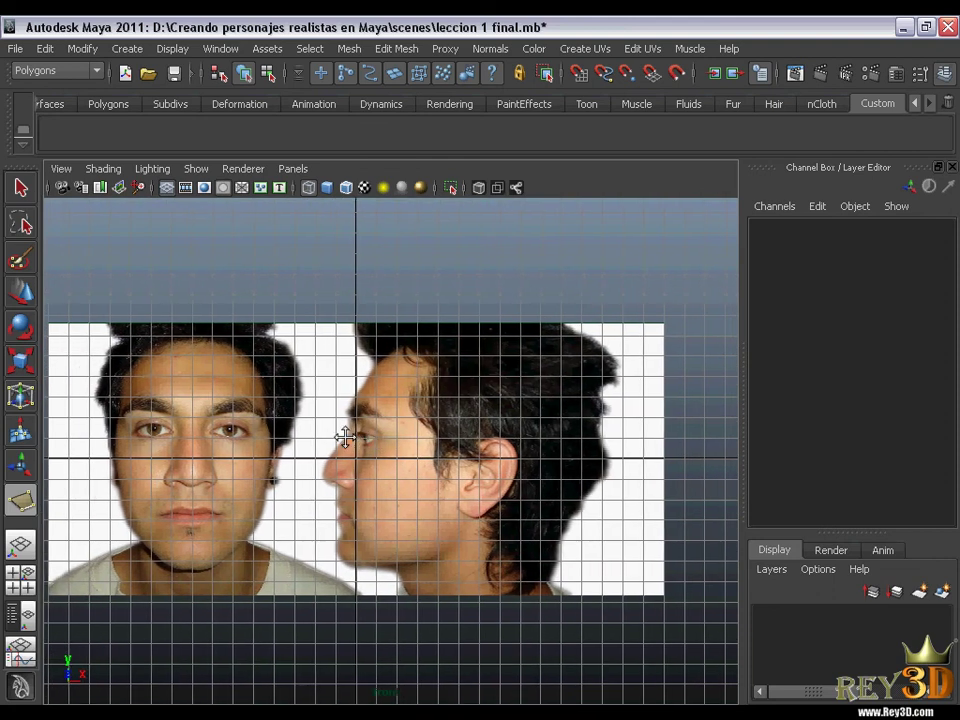
pyautogui.keyDown('alt'); pyautogui.moveTo(360, 437); pyautogui.dragTo(392, 452, button='middle'); pyautogui.keyUp('alt')
pyautogui.keyDown('alt'); pyautogui.moveTo(392, 452); pyautogui.dragTo(362, 441, button='right'); pyautogui.keyUp('alt')
pyautogui.keyDown('alt'); pyautogui.moveTo(361, 440); pyautogui.dragTo(340, 438, button='middle'); pyautogui.keyUp('alt')
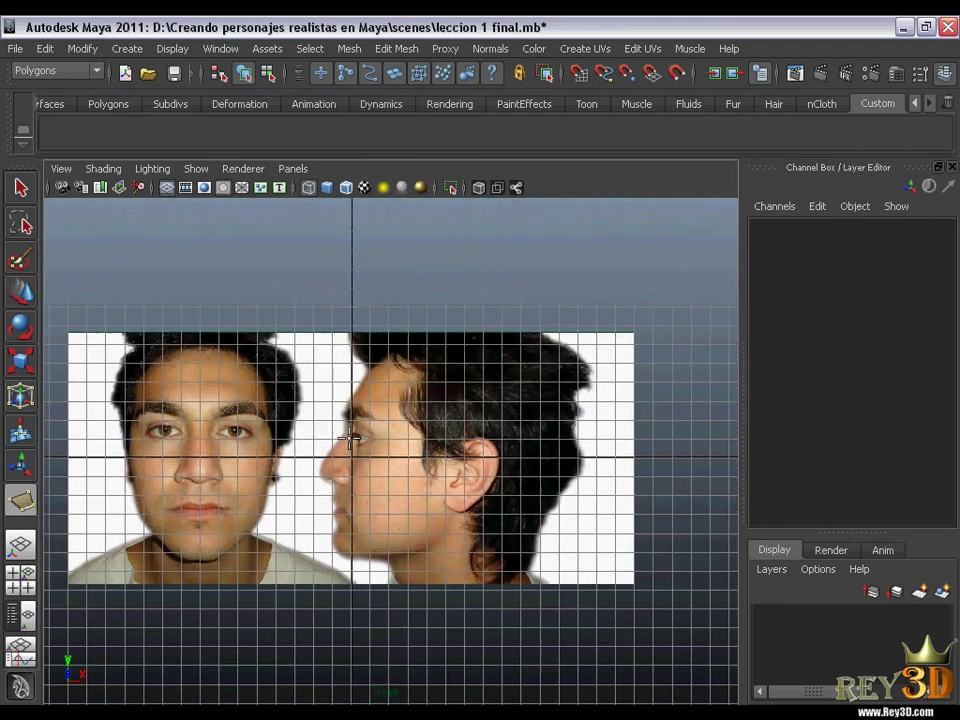
pyautogui.keyDown('alt'); pyautogui.moveTo(386, 435); pyautogui.dragTo(370, 478, button='right'); pyautogui.keyUp('alt')
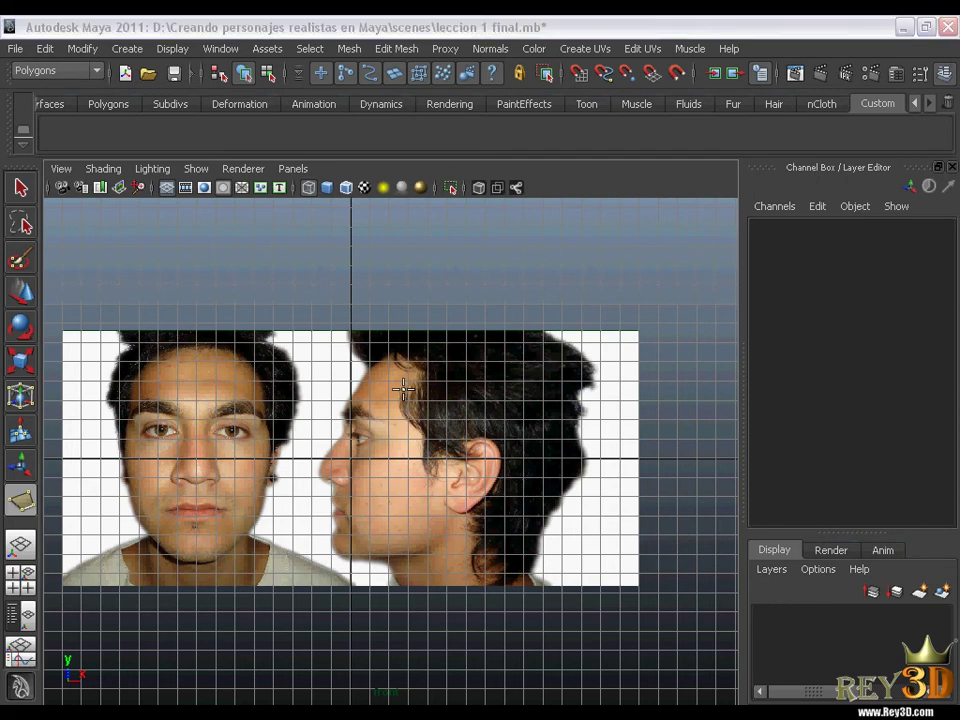
# Step: Re-maximize the view and fine-tune framing of the front and profile photos
pyautogui.press('space')
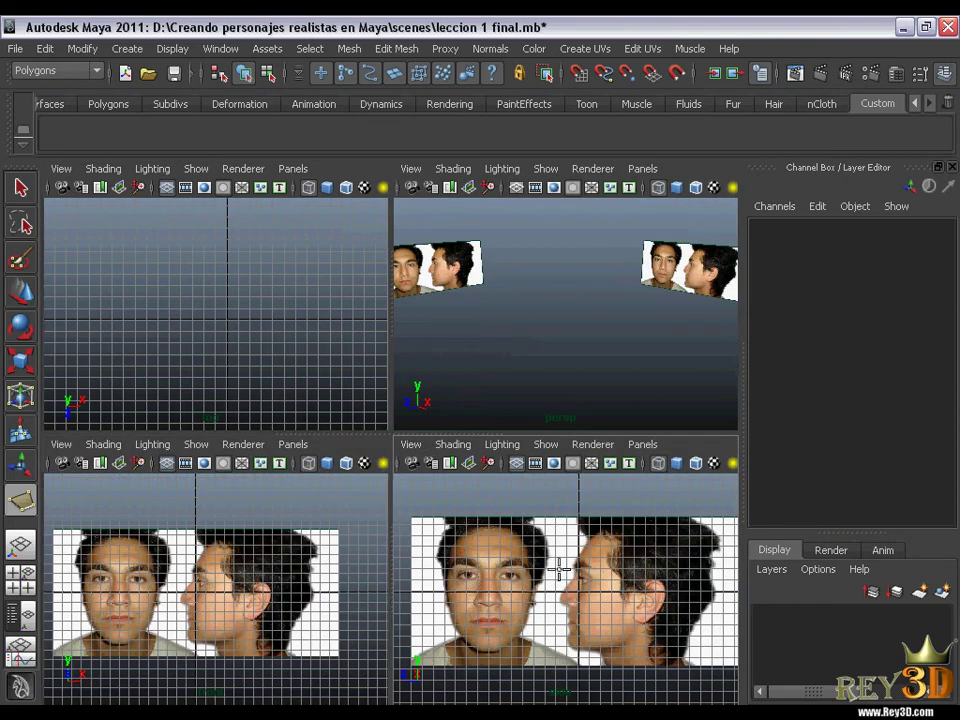
pyautogui.press('space')
pyautogui.keyDown('alt'); pyautogui.moveTo(519, 447); pyautogui.dragTo(496, 451, button='middle'); pyautogui.keyUp('alt')
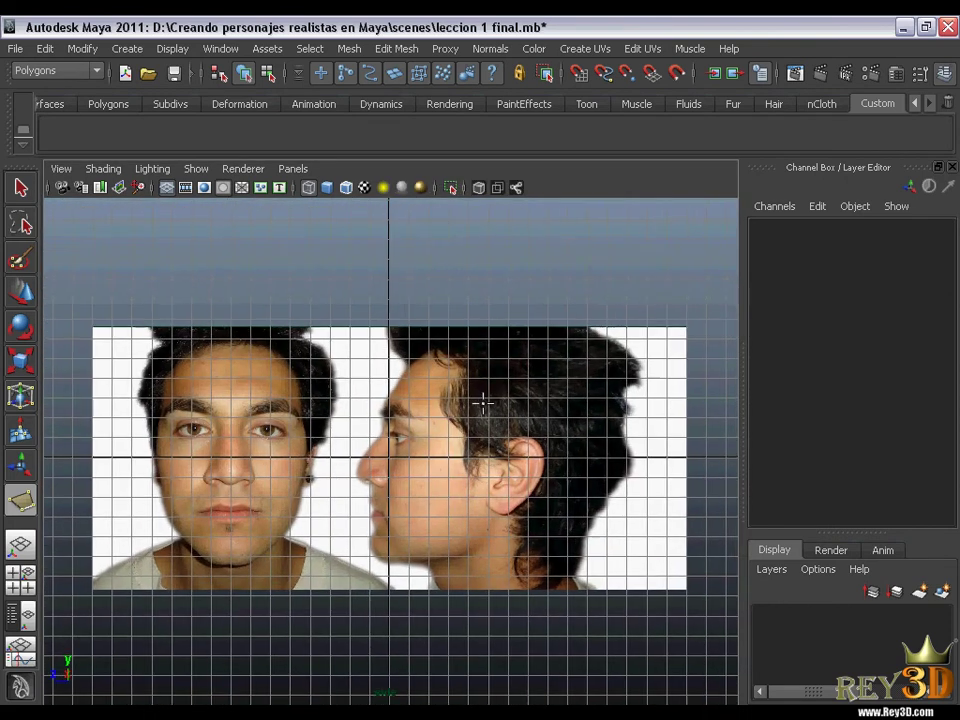
pyautogui.keyDown('alt'); pyautogui.moveTo(389, 455); pyautogui.dragTo(401, 456, button='middle'); pyautogui.keyUp('alt')
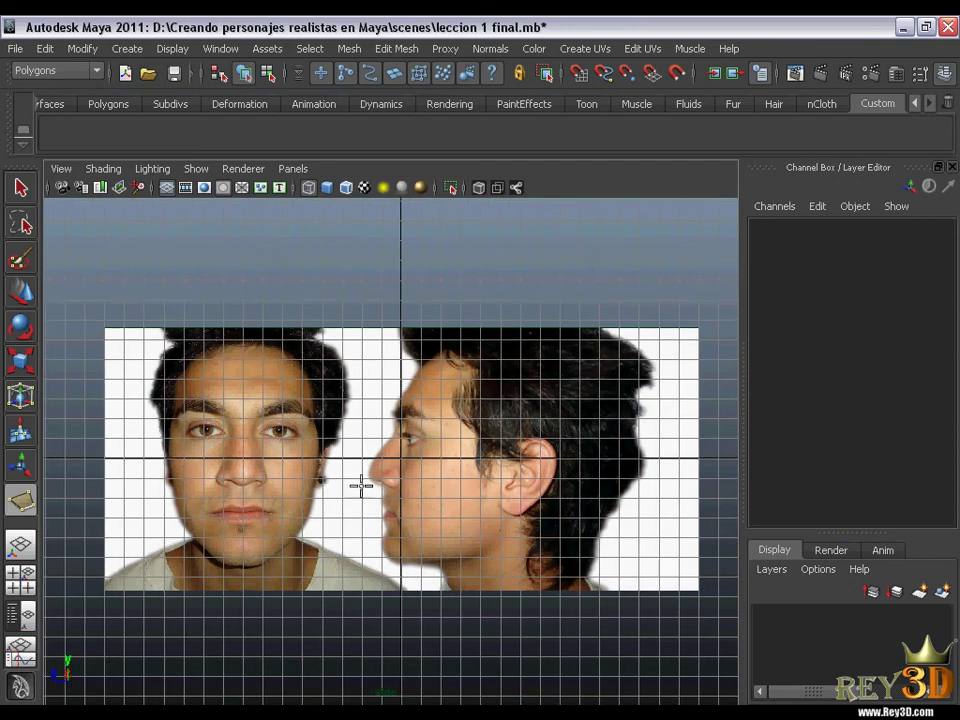
pyautogui.keyDown('alt'); pyautogui.moveTo(511, 490); pyautogui.dragTo(514, 485, button='middle'); pyautogui.keyUp('alt')
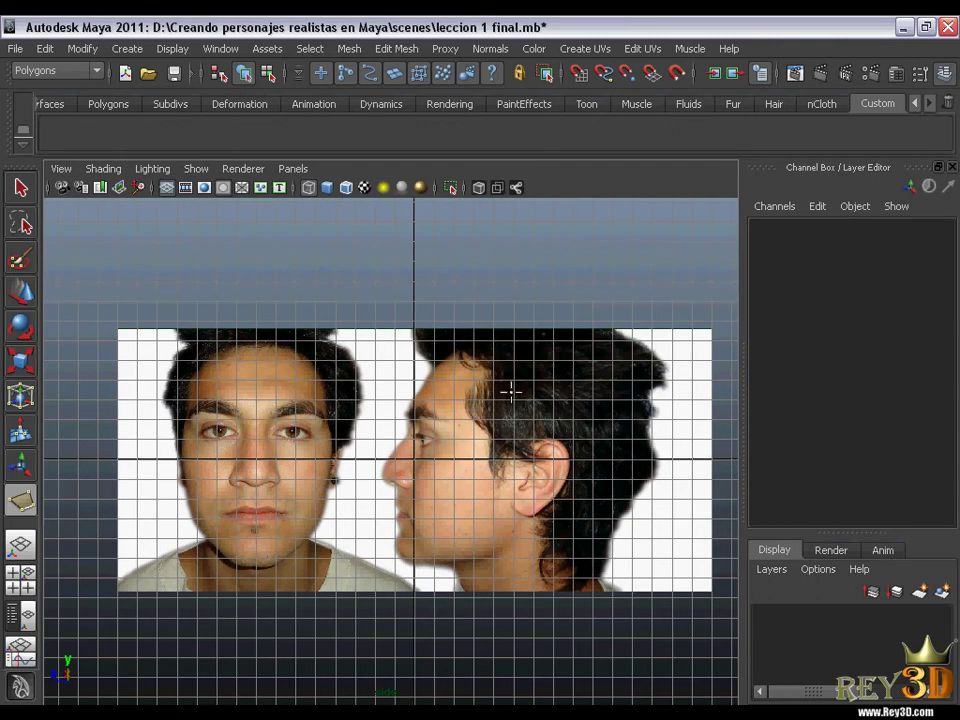
pyautogui.press('space')
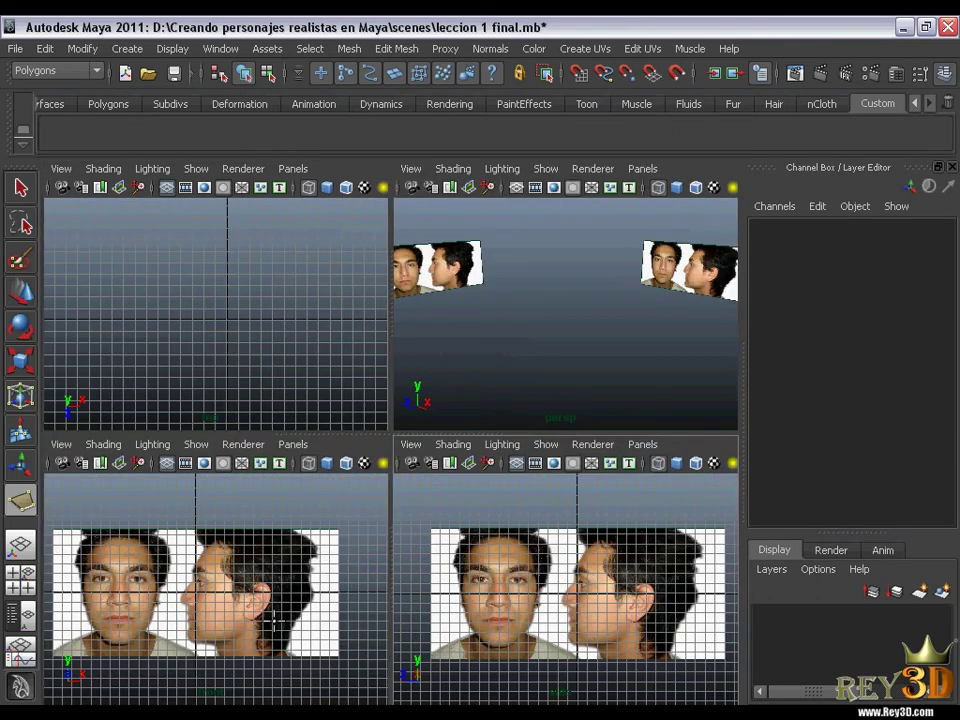
pyautogui.press('space')
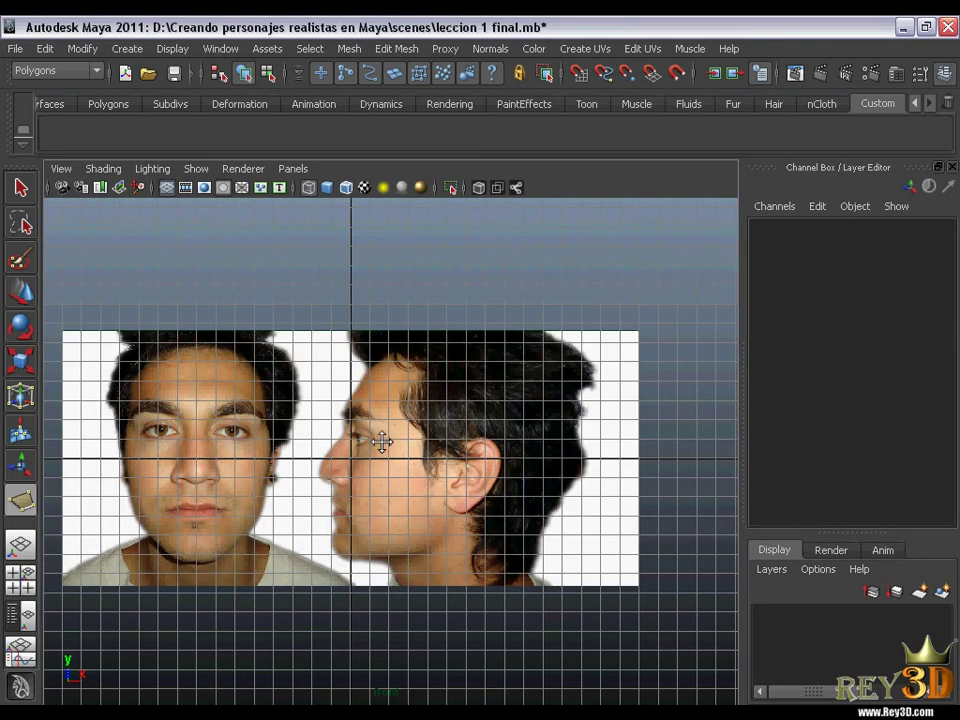
pyautogui.keyDown('alt'); pyautogui.moveTo(382, 441); pyautogui.dragTo(396, 448, button='middle'); pyautogui.keyUp('alt')
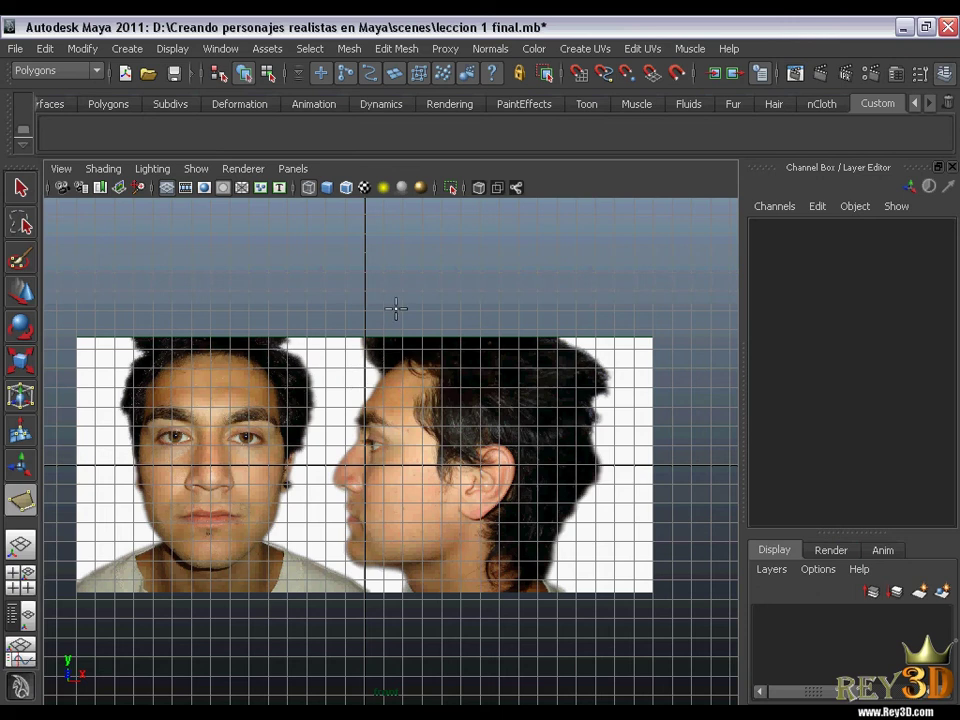
# Step: Open imagePlane1's attributes via View > Image Plane and scroll to Placement Extras
pyautogui.click(61, 168)
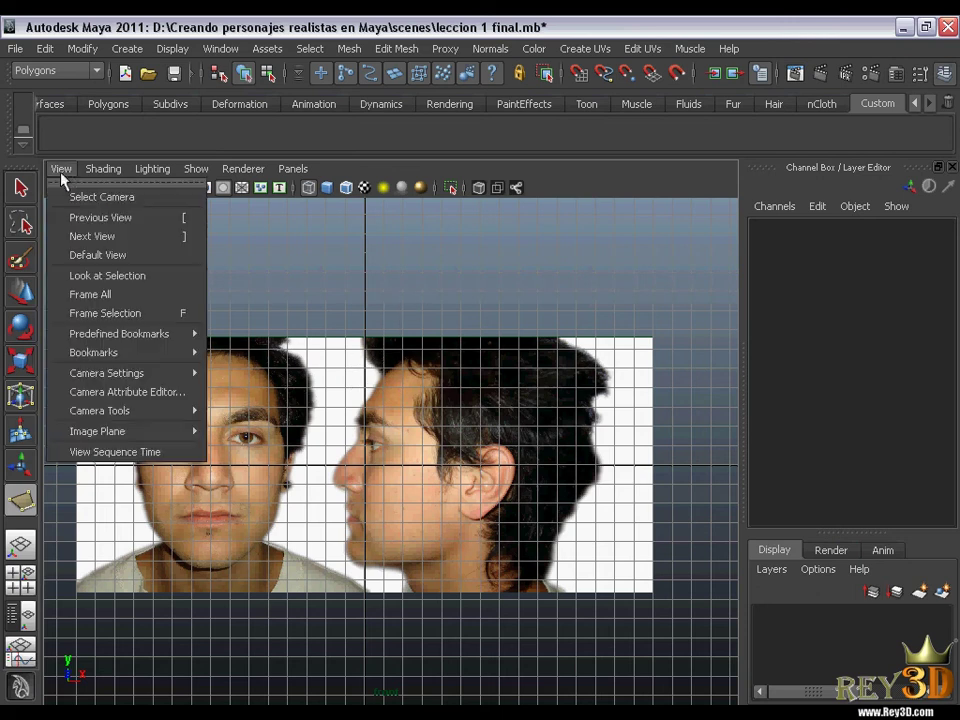
pyautogui.moveTo(97, 431)
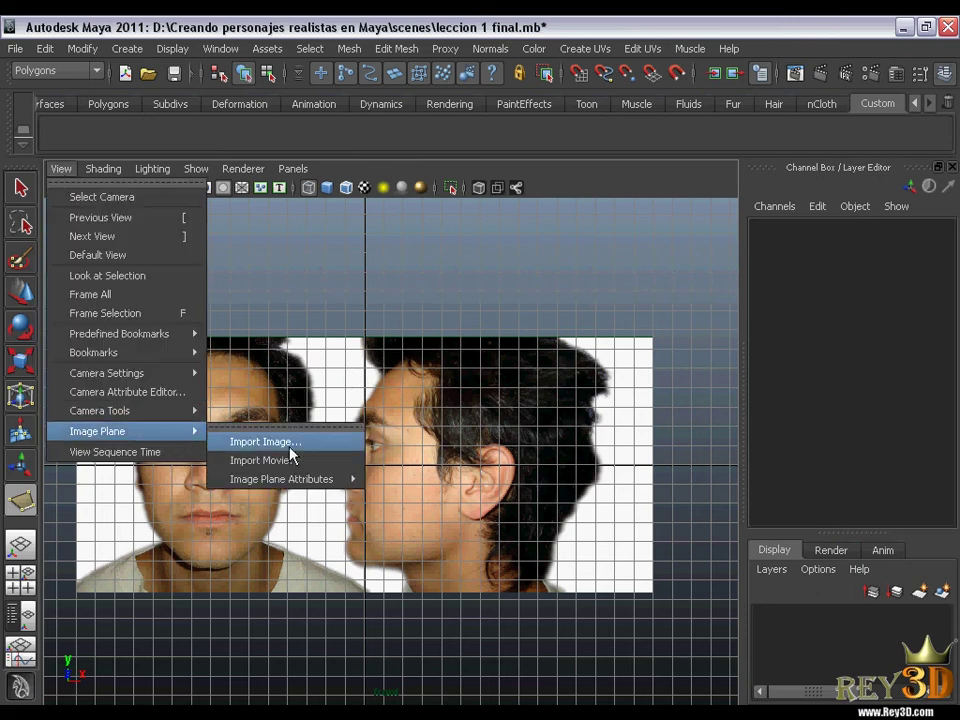
pyautogui.click(390, 480)
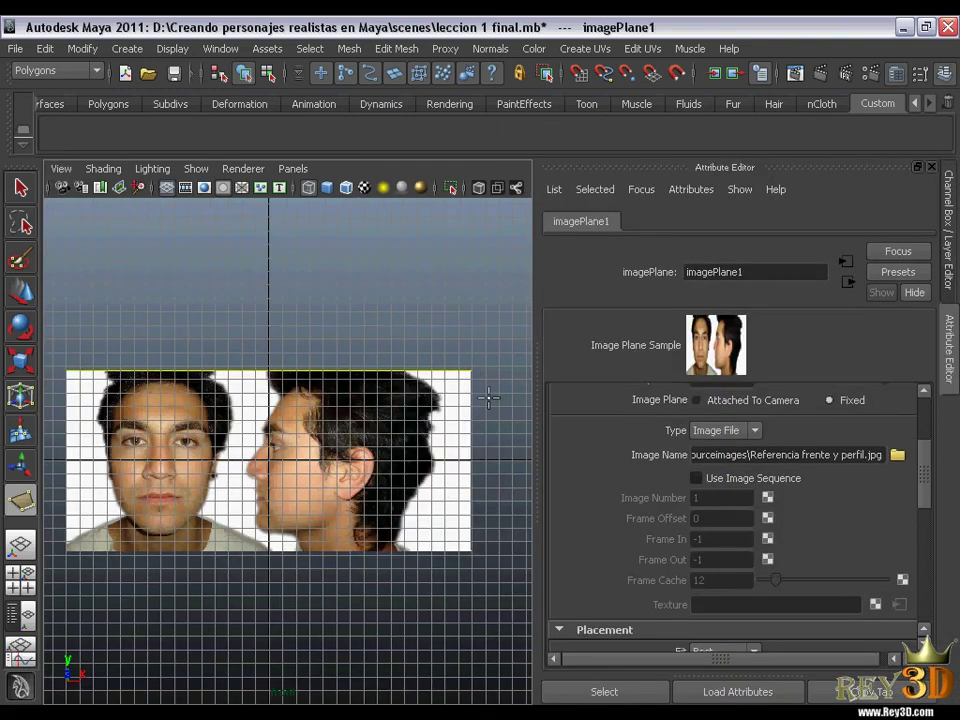
pyautogui.moveTo(926, 465); pyautogui.dragTo(926, 572)
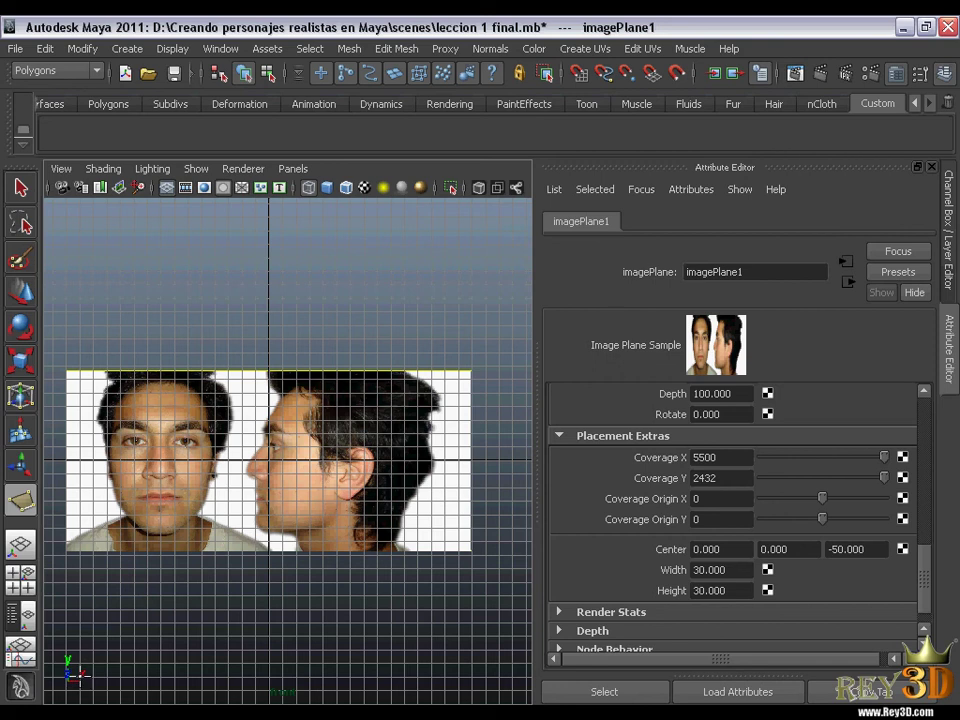
pyautogui.scroll(1, 364, 476)
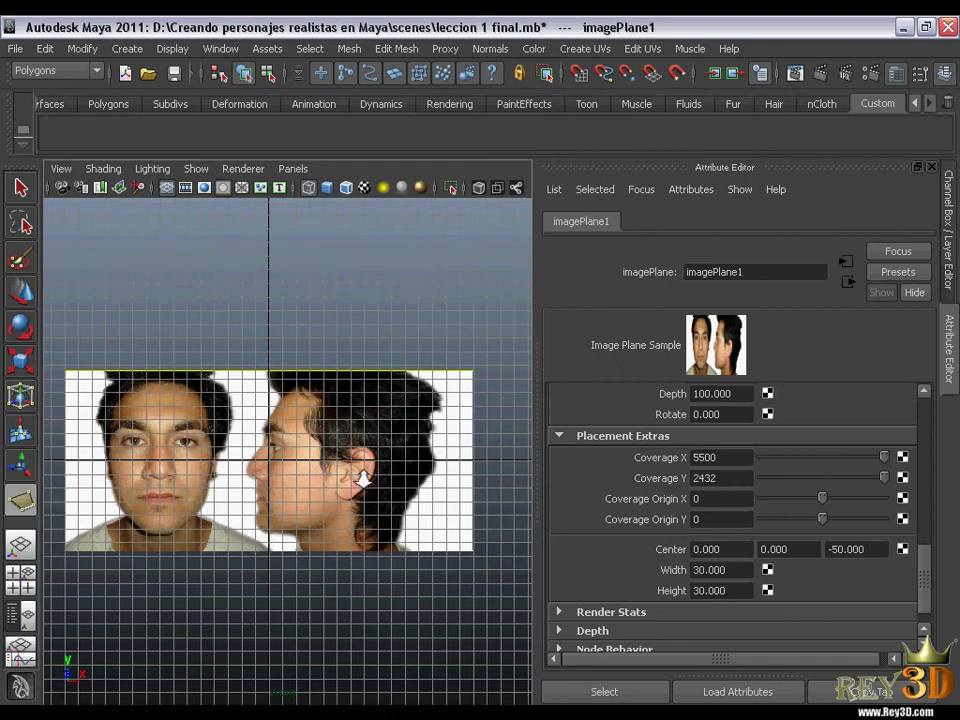
pyautogui.scroll(1, 360, 480)
pyautogui.scroll(2, 357, 488)
pyautogui.scroll(1, 357, 488)
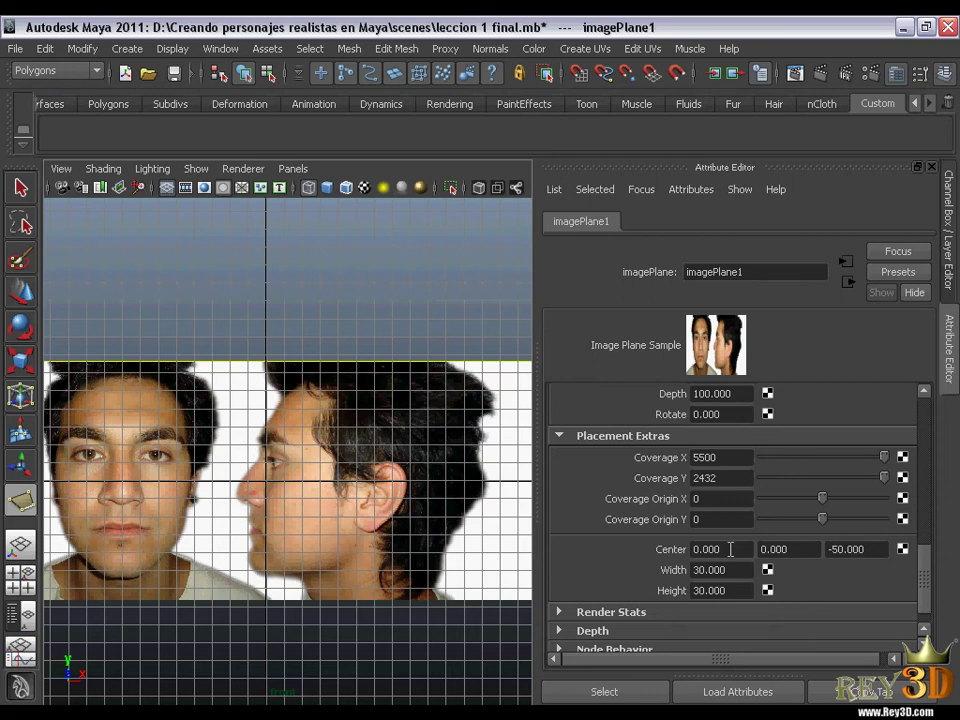
# Step: Set imagePlane1's Center X to 7.980 so the front face sits on the vertical axis
pyautogui.keyDown('ctrl'); pyautogui.moveTo(730, 549); pyautogui.dragTo(958, 553, button='middle'); pyautogui.keyUp('ctrl')
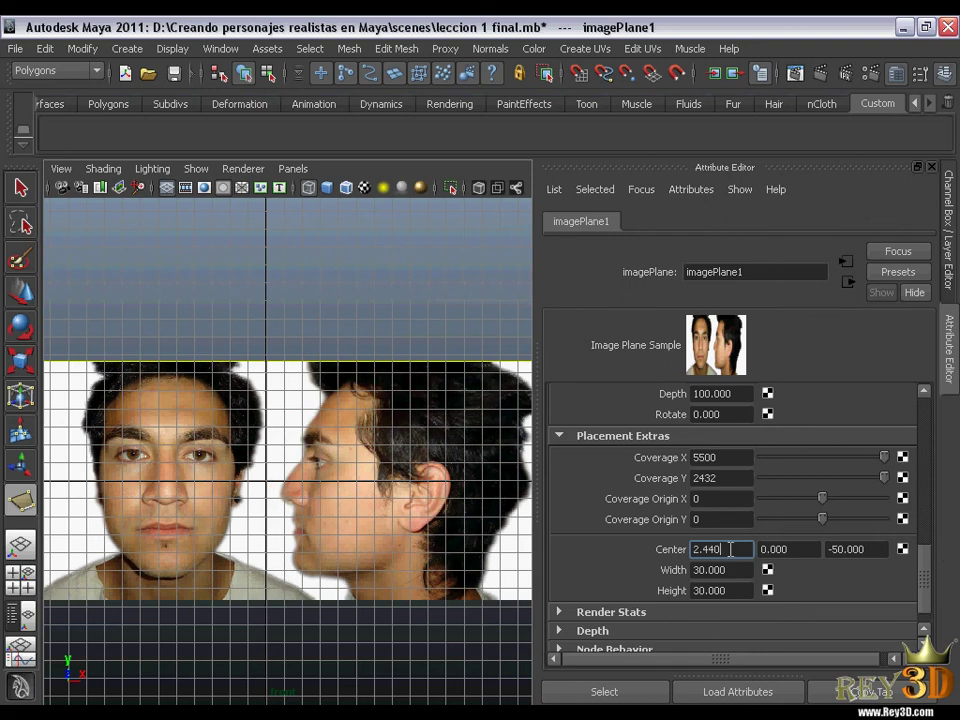
pyautogui.moveTo(771, 549)
pyautogui.keyDown('ctrl'); pyautogui.mouseDown(button='middle')
pyautogui.moveTo(932, 555)
pyautogui.moveTo(735, 561)
pyautogui.moveTo(730, 549)
pyautogui.moveTo(940, 553)
pyautogui.mouseUp(button='middle'); pyautogui.keyUp('ctrl')
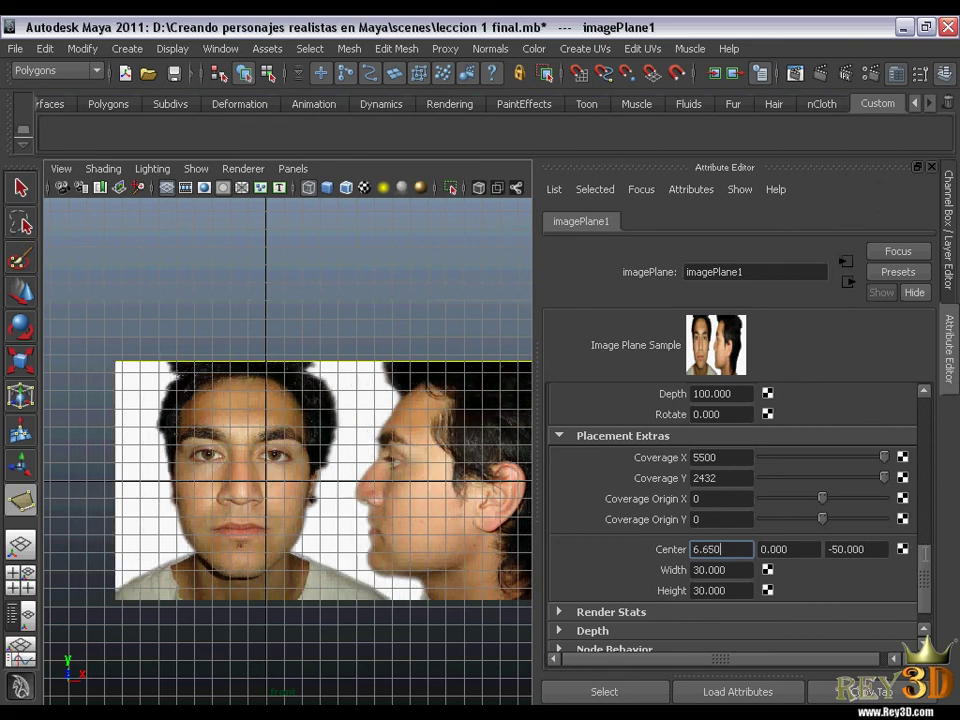
pyautogui.keyDown('ctrl'); pyautogui.moveTo(871, 549); pyautogui.dragTo(811, 535, button='middle'); pyautogui.keyUp('ctrl')
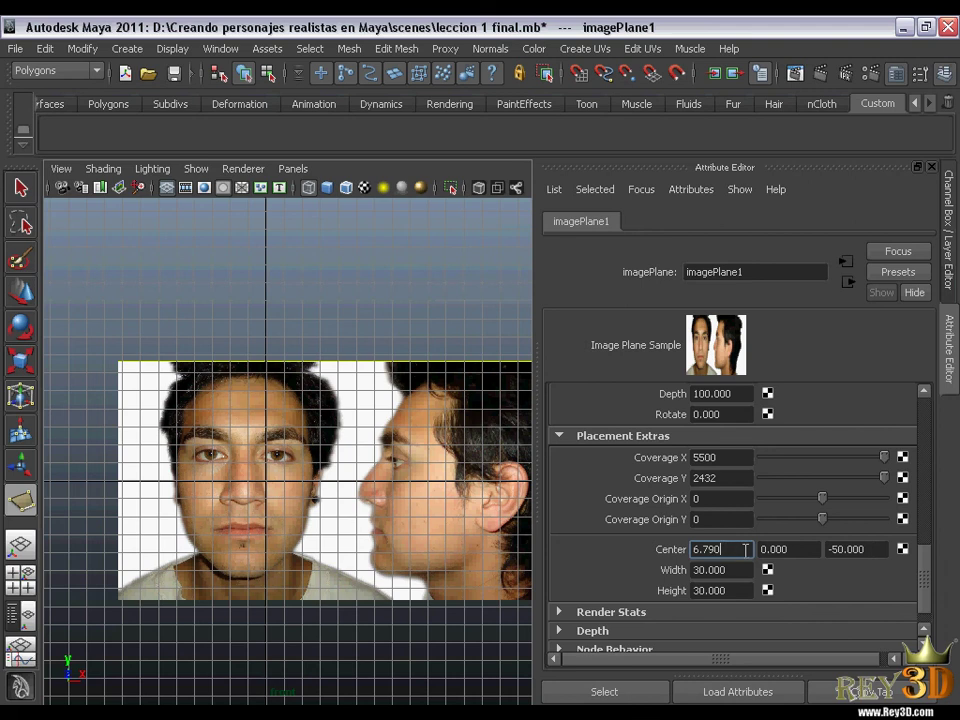
pyautogui.keyDown('ctrl'); pyautogui.moveTo(745, 549); pyautogui.dragTo(820, 549, button='middle'); pyautogui.keyUp('ctrl')
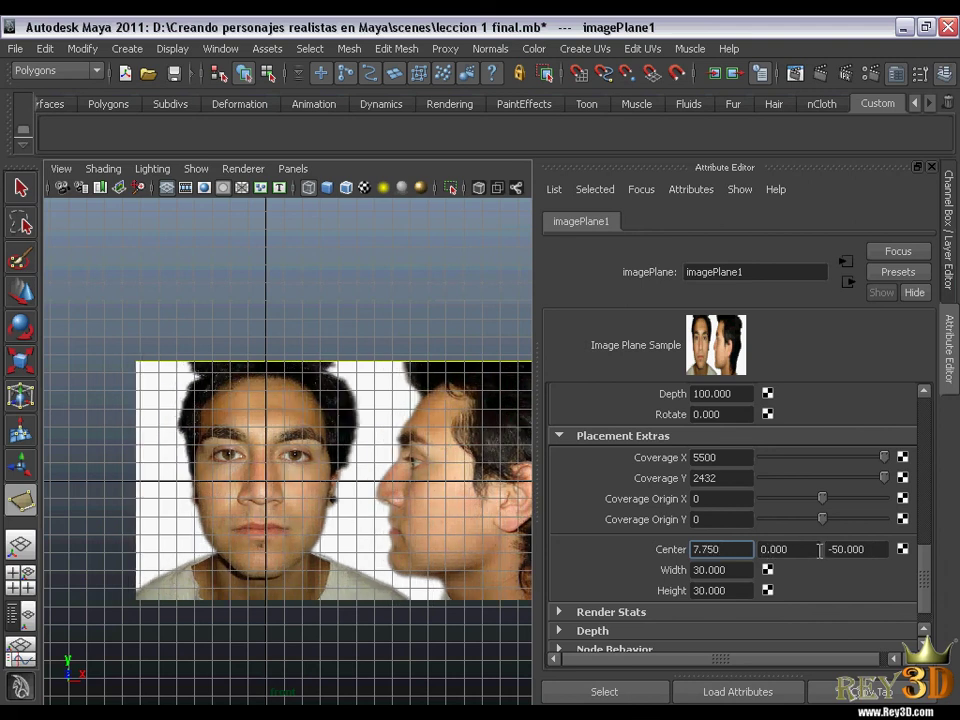
pyautogui.scroll(2, 379, 506)
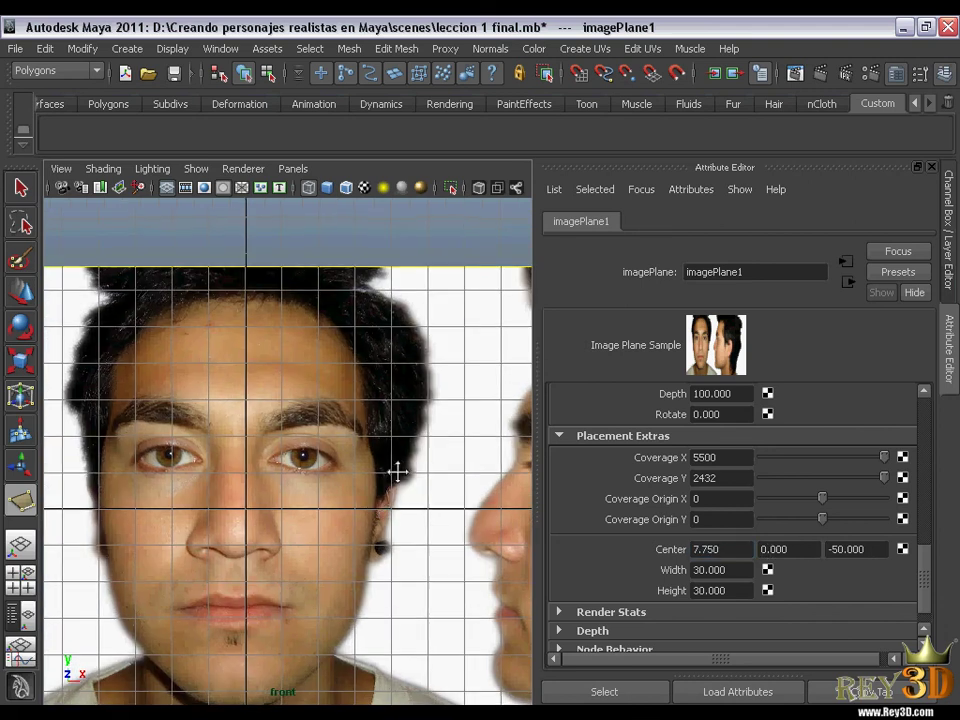
pyautogui.scroll(2, 312, 432)
pyautogui.scroll(2, 312, 432)
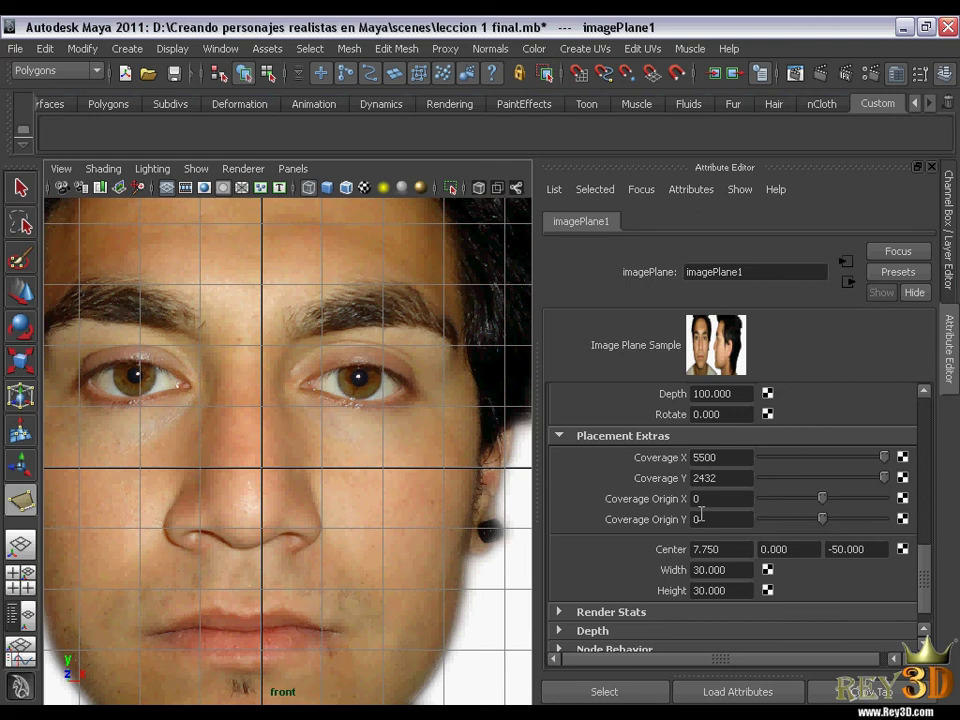
pyautogui.keyDown('ctrl'); pyautogui.moveTo(727, 549); pyautogui.dragTo(747, 548, button='middle'); pyautogui.keyUp('ctrl')
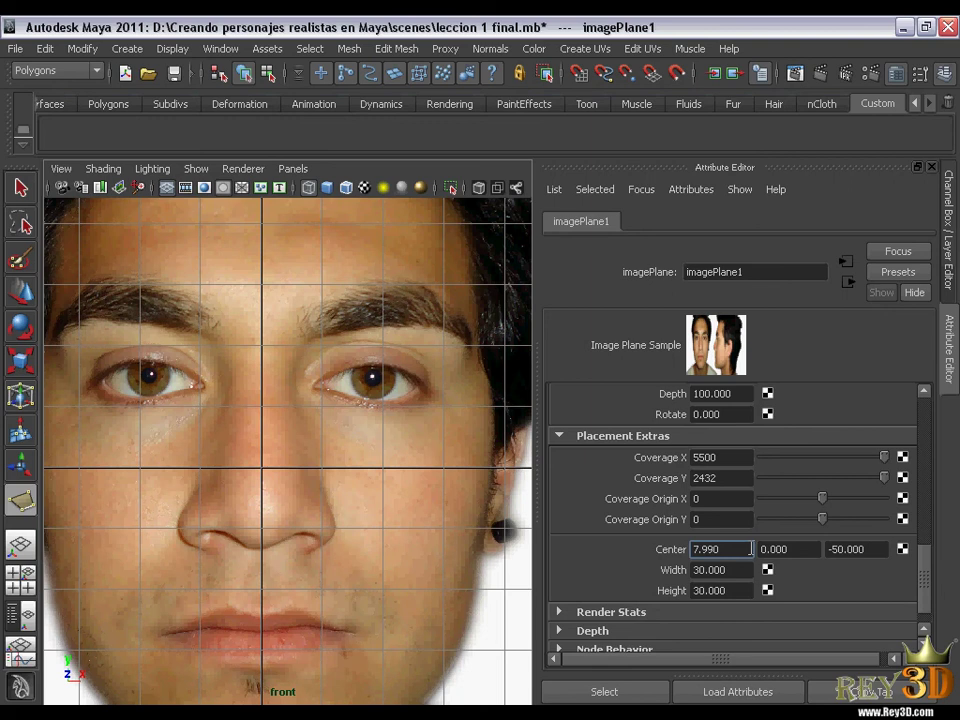
pyautogui.keyDown('ctrl'); pyautogui.moveTo(750, 549); pyautogui.dragTo(748, 548, button='middle'); pyautogui.keyUp('ctrl')
# Step: Zoom out and recentre the view on the front face photo
pyautogui.moveTo(399, 491)
pyautogui.keyDown('alt'); pyautogui.mouseDown(button='right')
pyautogui.moveTo(343, 414)
pyautogui.moveTo(343, 461)
pyautogui.moveTo(243, 437)
pyautogui.moveTo(264, 358)
pyautogui.mouseUp(button='right'); pyautogui.keyUp('alt')
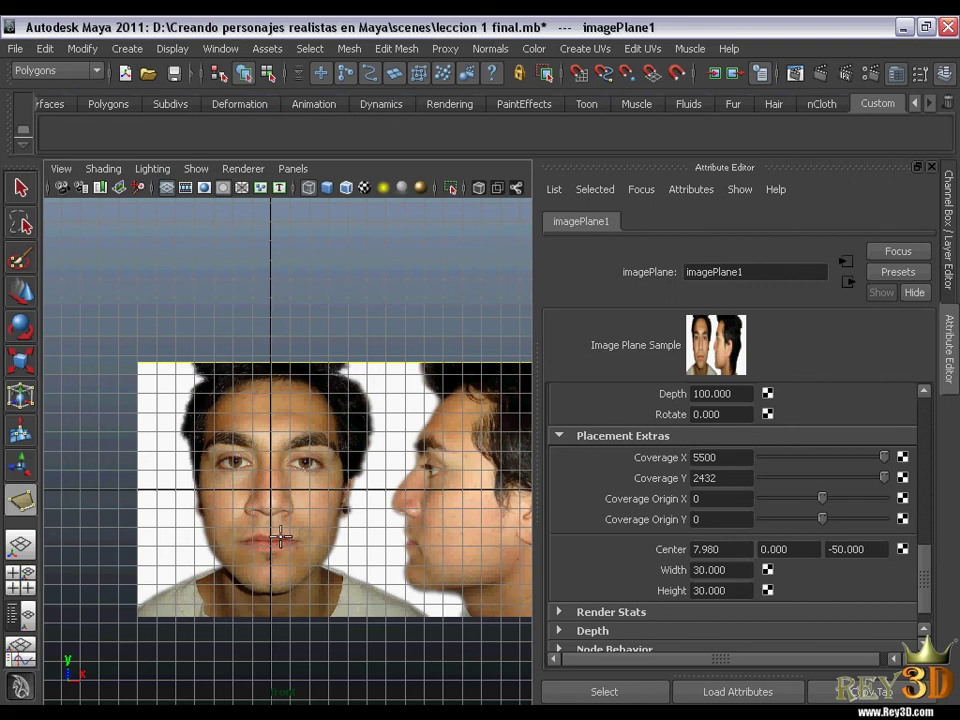
pyautogui.keyDown('alt'); pyautogui.moveTo(333, 441); pyautogui.dragTo(299, 402, button='middle'); pyautogui.keyUp('alt')
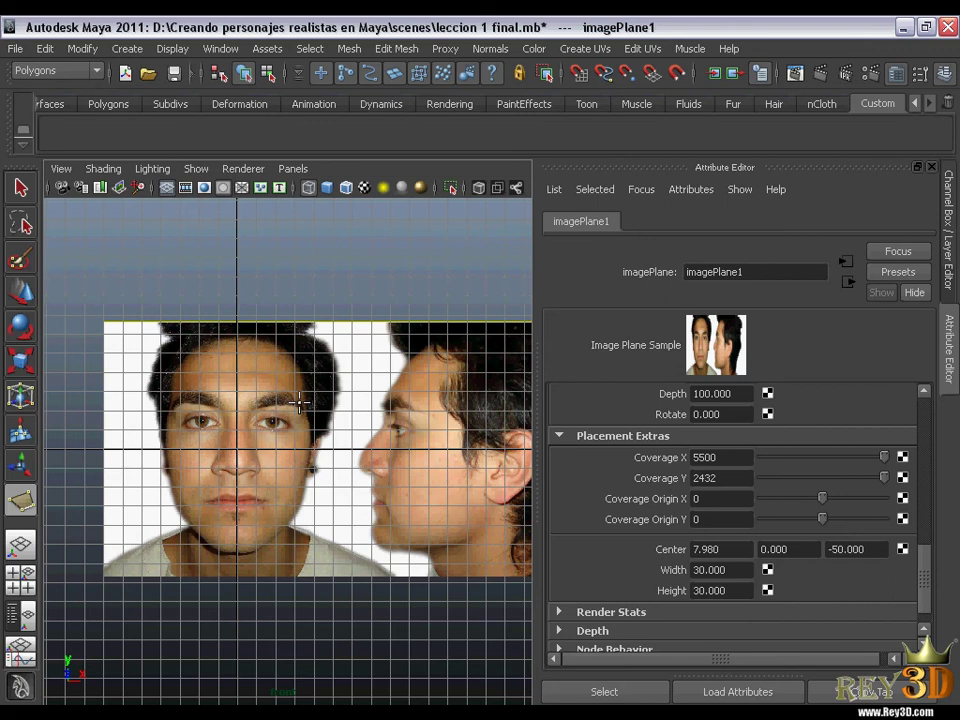
pyautogui.keyDown('alt'); pyautogui.moveTo(316, 343); pyautogui.dragTo(294, 343, button='middle'); pyautogui.keyUp('alt')
pyautogui.keyDown('alt'); pyautogui.moveTo(272, 435); pyautogui.dragTo(272, 386, button='middle'); pyautogui.keyUp('alt')
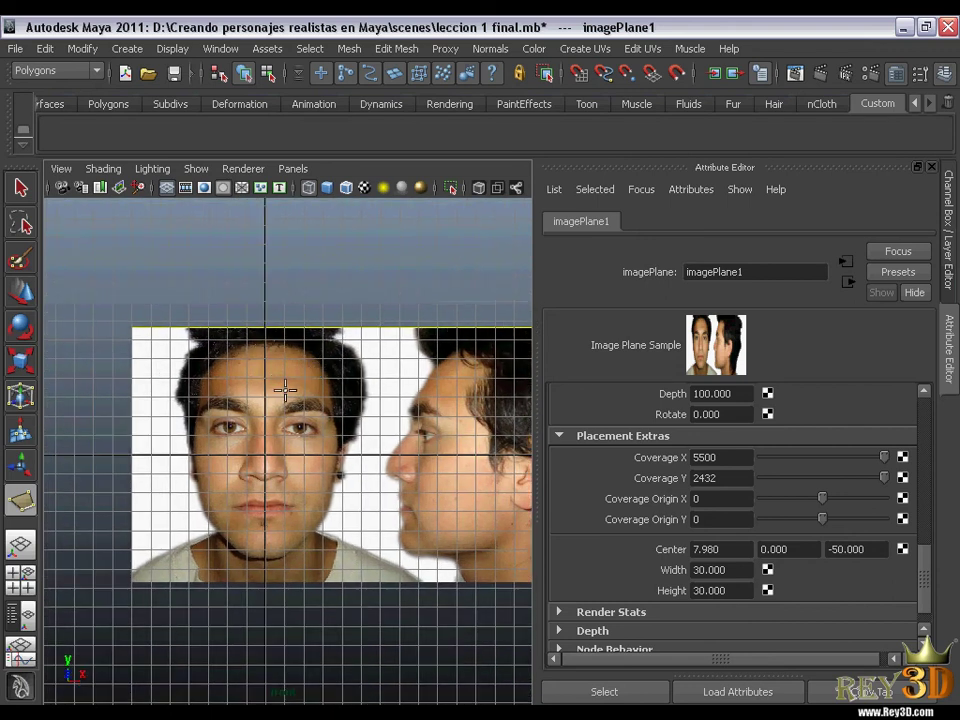
pyautogui.scroll(1, 300, 305)
# Step: Activate Mesh > Create Polygon Tool and zoom the front view toward the left eye
pyautogui.click(348, 48)
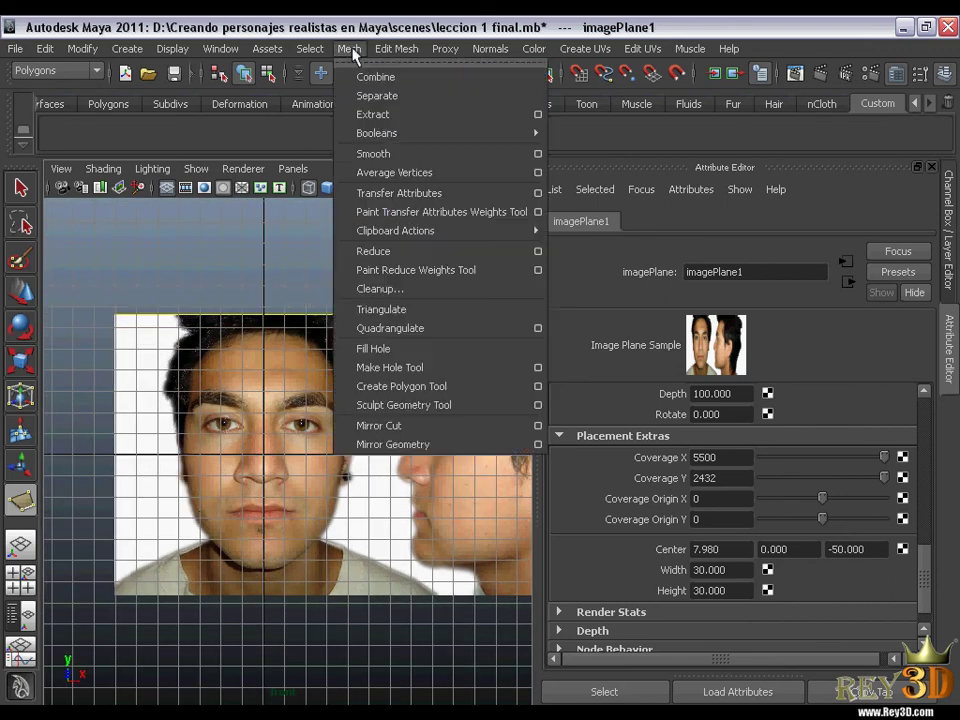
pyautogui.click(455, 386)
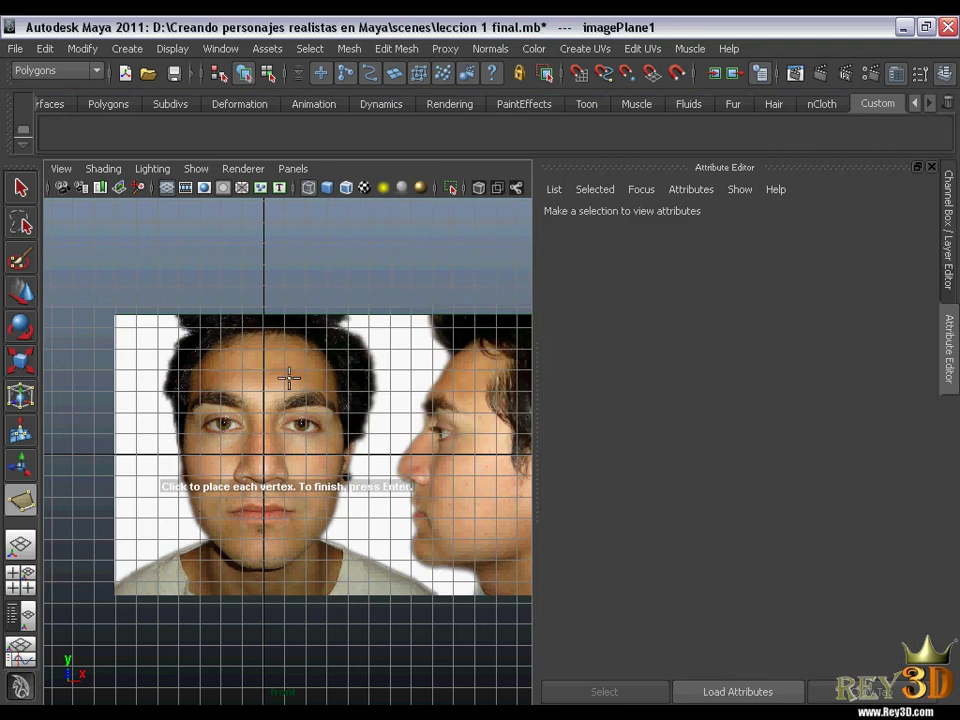
pyautogui.scroll(2, 317, 381)
pyautogui.scroll(3, 355, 370)
pyautogui.keyDown('alt'); pyautogui.moveTo(355, 370); pyautogui.dragTo(317, 388, button='middle'); pyautogui.keyUp('alt')
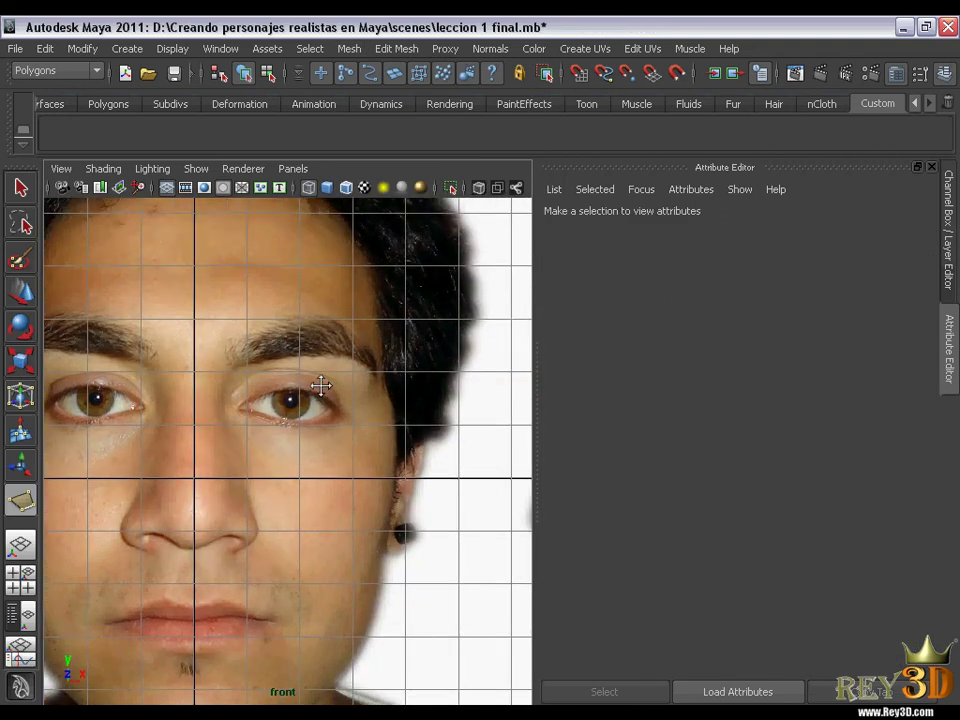
pyautogui.scroll(3, 340, 405)
pyautogui.keyDown('alt'); pyautogui.moveTo(360, 420); pyautogui.dragTo(317, 437, button='middle'); pyautogui.keyUp('alt')
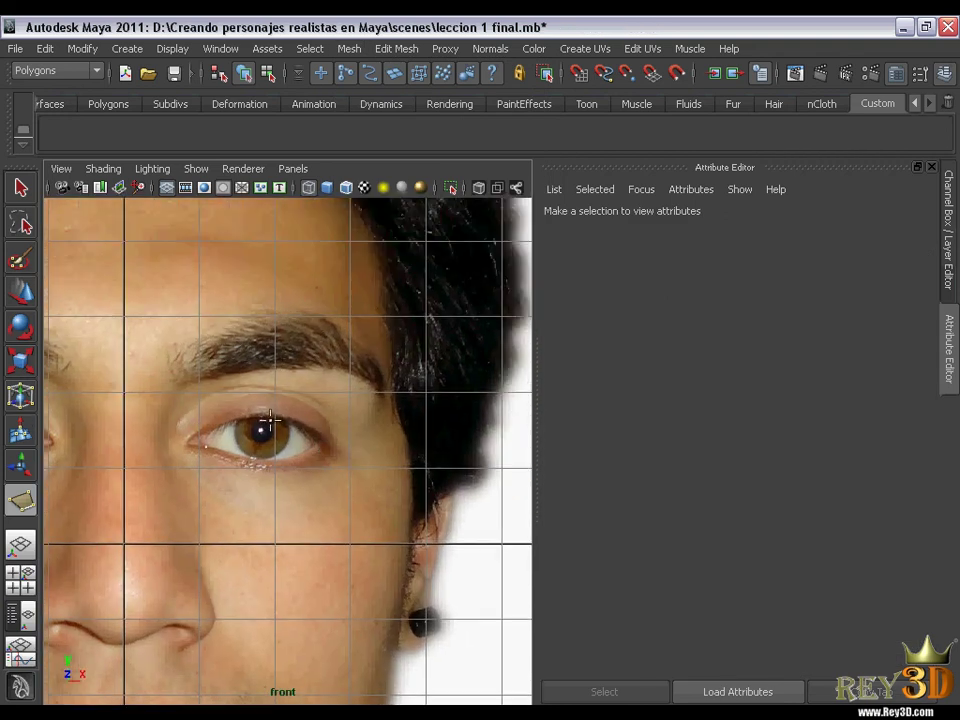
pyautogui.scroll(1, 251, 392)
pyautogui.scroll(2, 272, 444)
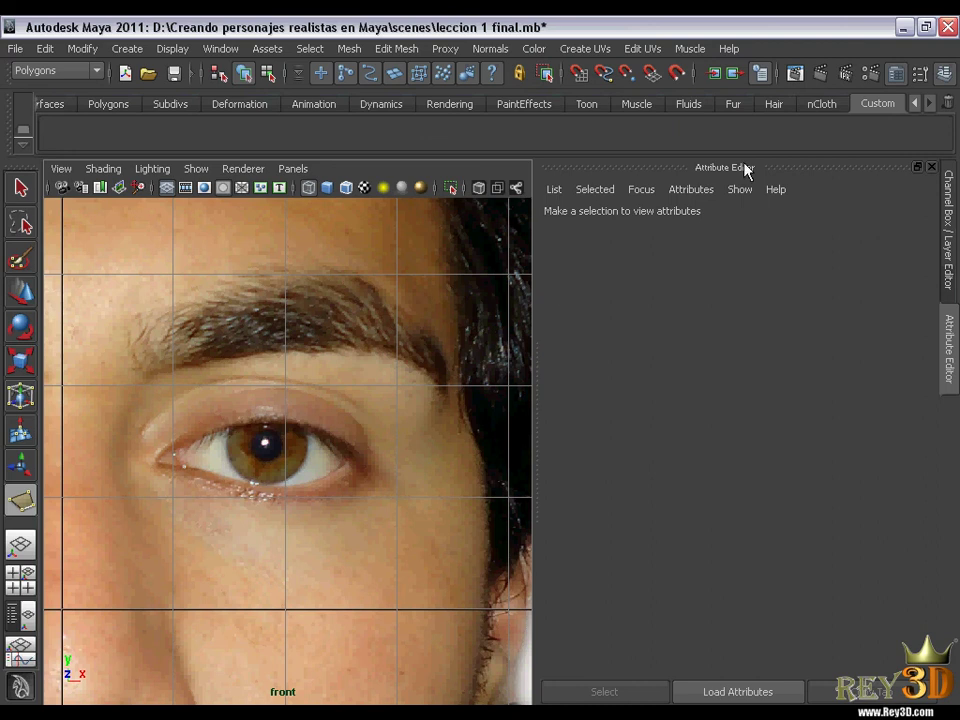
# Step: Close the Attribute Editor and Channel Box so the front view fills the window, showing the whole face
pyautogui.click(896, 76)
pyautogui.scroll(1, 489, 392)
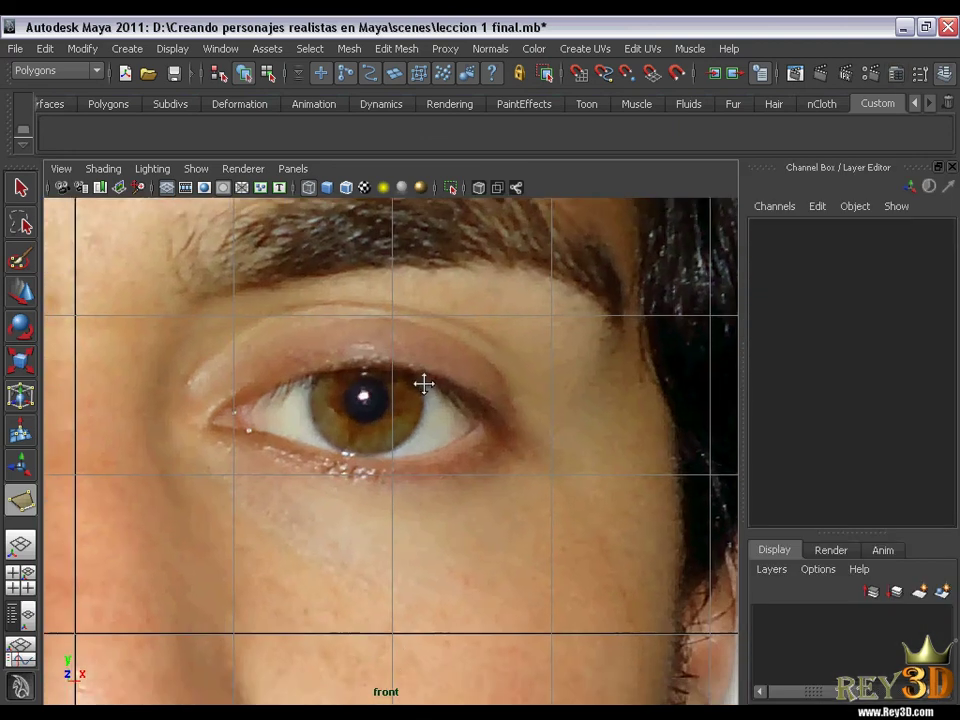
pyautogui.scroll(1, 422, 381)
pyautogui.scroll(1, 461, 422)
pyautogui.scroll(1, 520, 350)
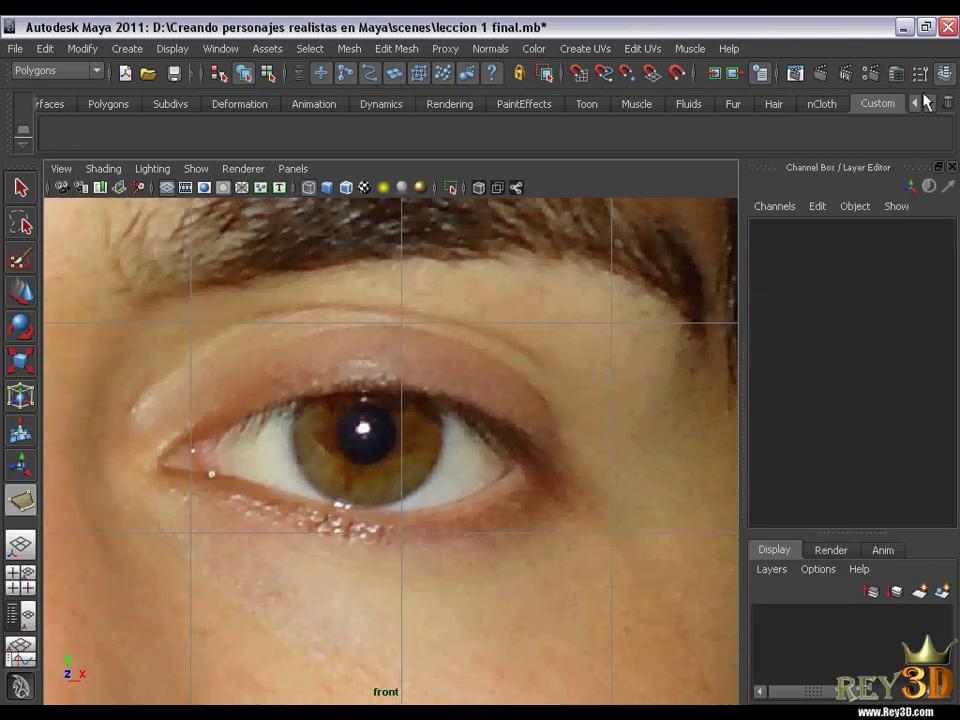
pyautogui.click(945, 73)
pyautogui.scroll(1, 432, 484)
pyautogui.scroll(1, 334, 462)
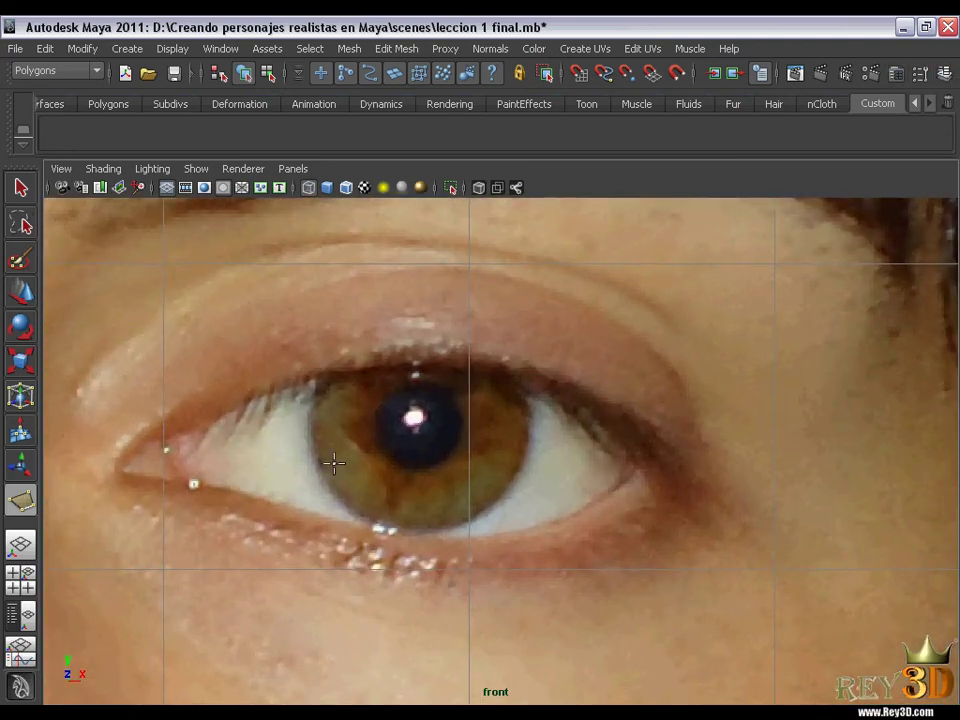
pyautogui.keyDown('alt'); pyautogui.moveTo(334, 462); pyautogui.dragTo(427, 464, button='middle'); pyautogui.keyUp('alt')
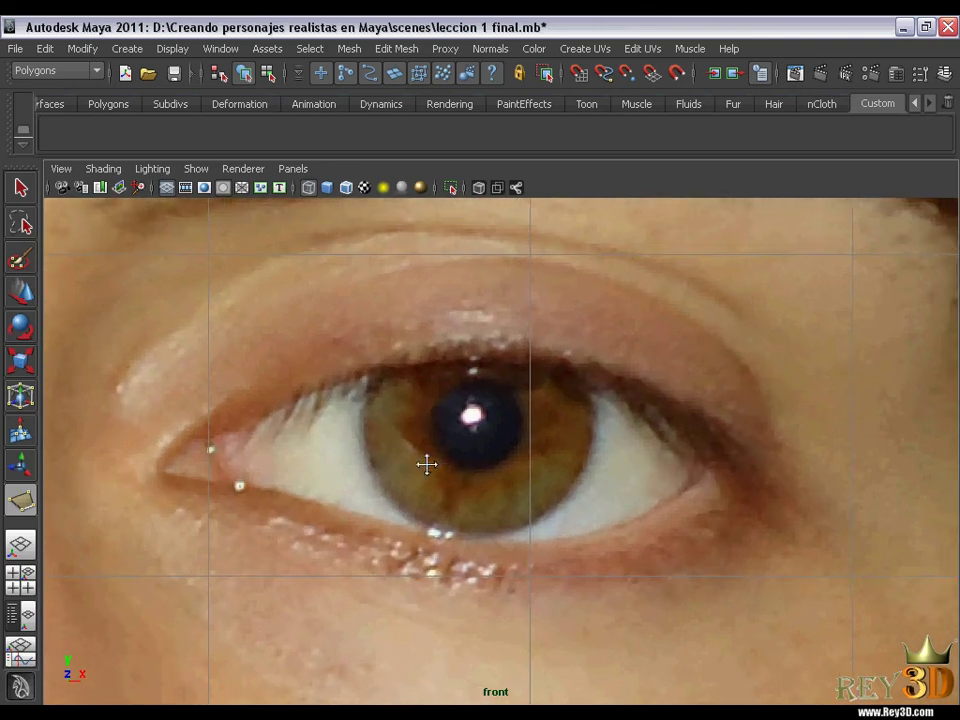
pyautogui.keyDown('alt'); pyautogui.moveTo(561, 435); pyautogui.dragTo(214, 403, button='right'); pyautogui.keyUp('alt')
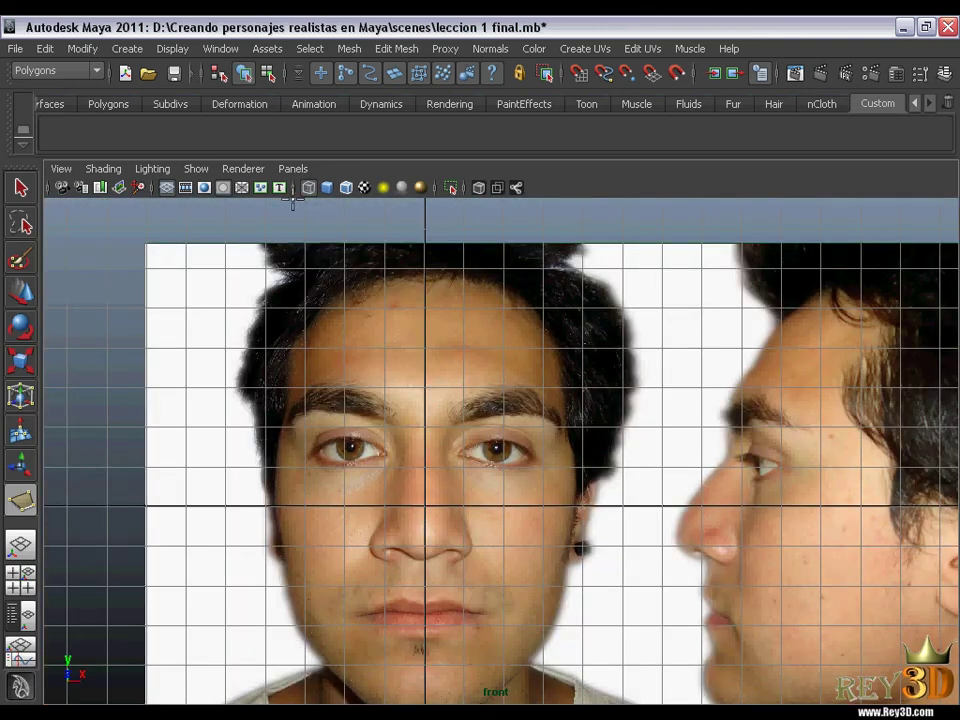
# Step: Hide the grid via Show > Grid and frame both face reference photos in the view
pyautogui.click(196, 168)
pyautogui.click(319, 627)
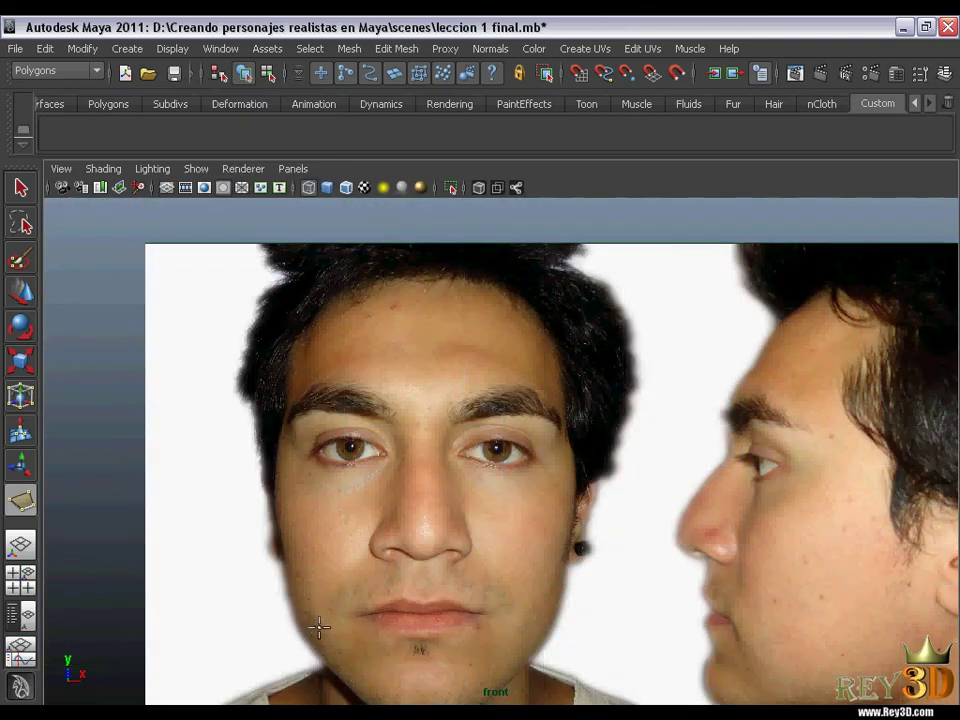
pyautogui.moveTo(449, 421)
pyautogui.keyDown('alt'); pyautogui.mouseDown(button='right')
pyautogui.moveTo(609, 520)
pyautogui.moveTo(549, 489)
pyautogui.moveTo(334, 454)
pyautogui.moveTo(561, 493)
pyautogui.moveTo(369, 437)
pyautogui.mouseUp(button='right'); pyautogui.keyUp('alt')
pyautogui.press('a')
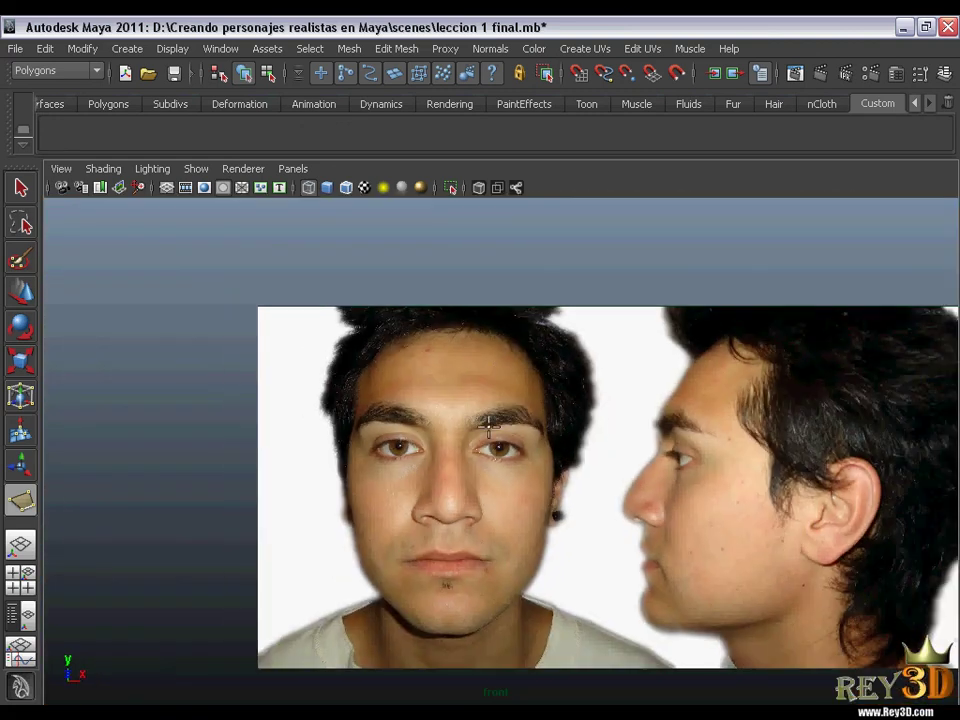
pyautogui.moveTo(527, 462)
pyautogui.keyDown('alt'); pyautogui.mouseDown(button='right')
pyautogui.moveTo(486, 452)
pyautogui.moveTo(431, 471)
pyautogui.moveTo(512, 489)
pyautogui.mouseUp(button='right'); pyautogui.keyUp('alt')
pyautogui.scroll(2, 512, 489)
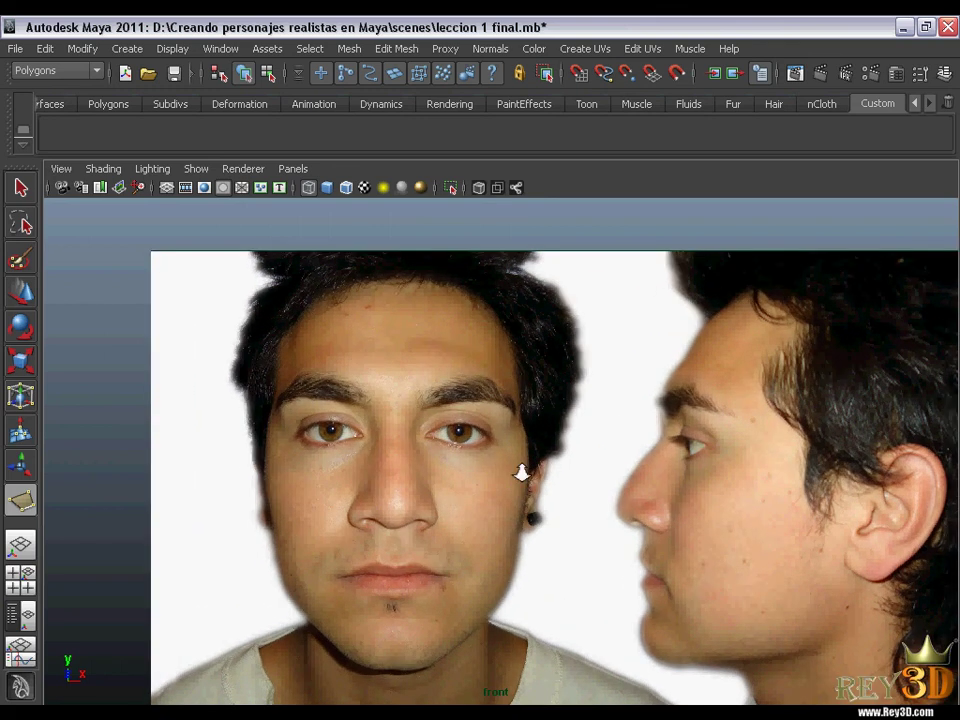
pyautogui.scroll(1, 520, 470)
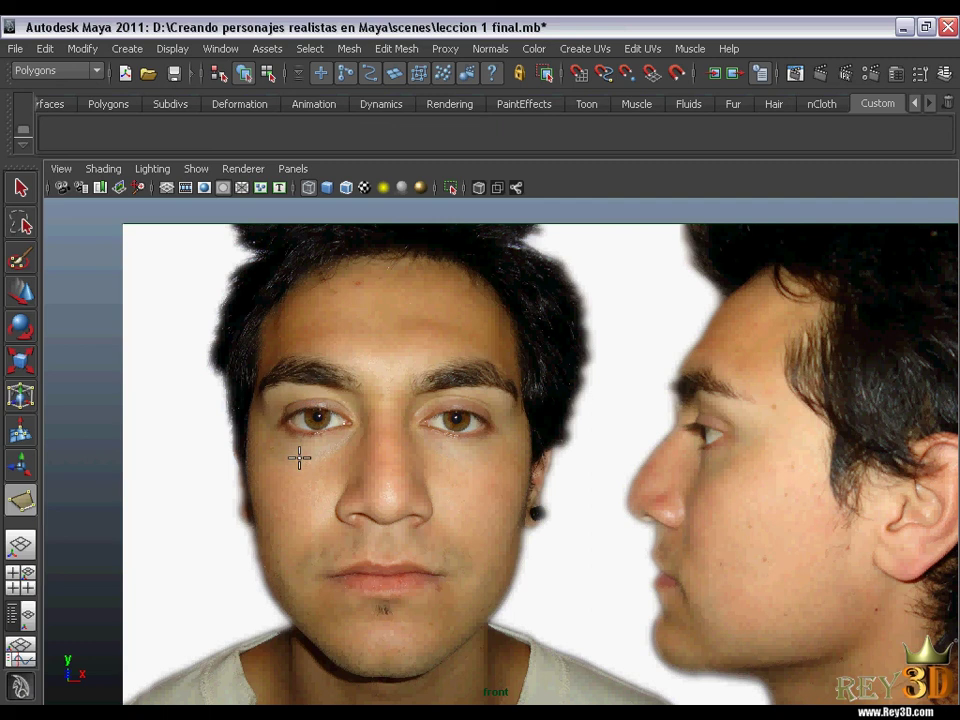
# Step: Zoom into the right eye and place outline points along the upper lid
pyautogui.scroll(2, 347, 403)
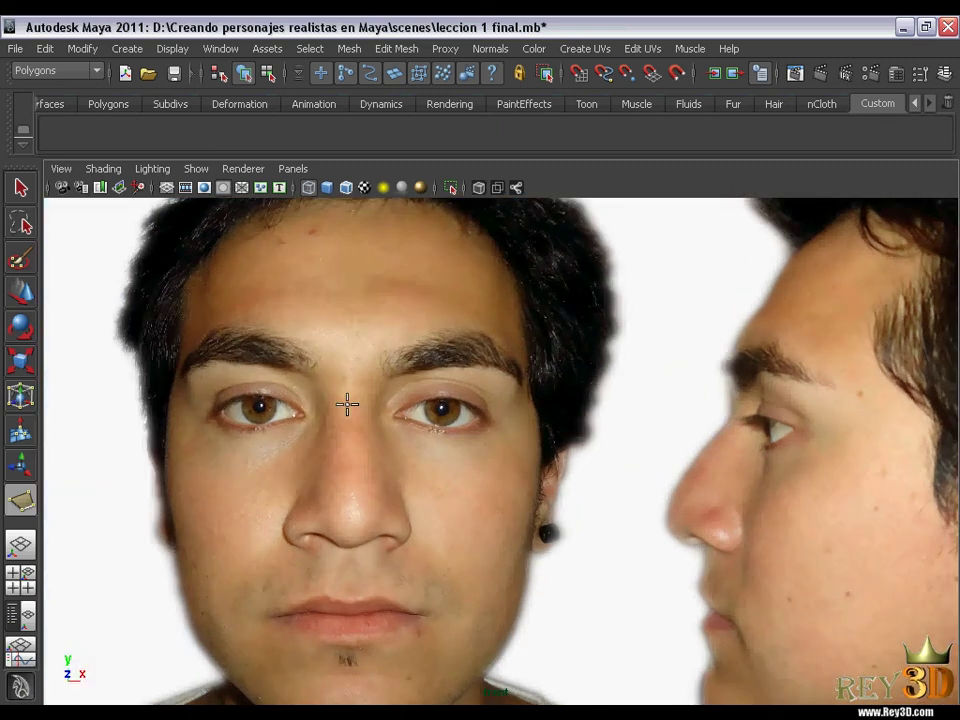
pyautogui.scroll(3, 491, 461)
pyautogui.scroll(3, 507, 401)
pyautogui.moveTo(229, 300)
pyautogui.keyDown('alt'); pyautogui.mouseDown(button='middle')
pyautogui.moveTo(289, 450)
pyautogui.moveTo(448, 467)
pyautogui.mouseUp(button='middle'); pyautogui.keyUp('alt')
pyautogui.scroll(2, 613, 439)
pyautogui.scroll(1, 501, 497)
pyautogui.scroll(1, 492, 507)
pyautogui.scroll(1, 514, 506)
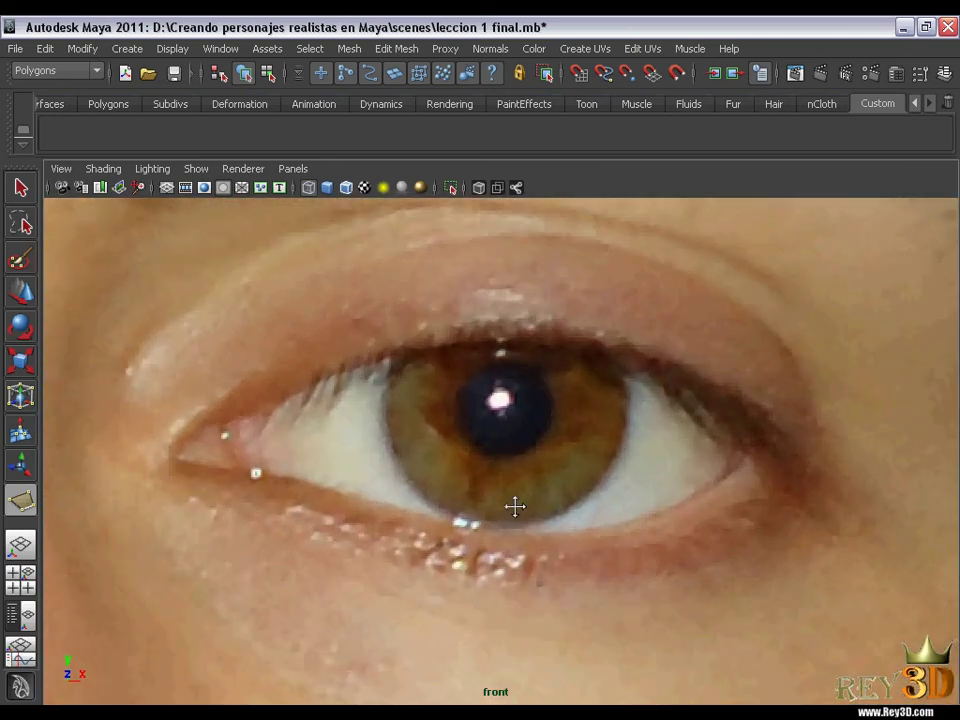
pyautogui.keyDown('alt'); pyautogui.moveTo(514, 506); pyautogui.dragTo(501, 493, button='middle'); pyautogui.keyUp('alt')
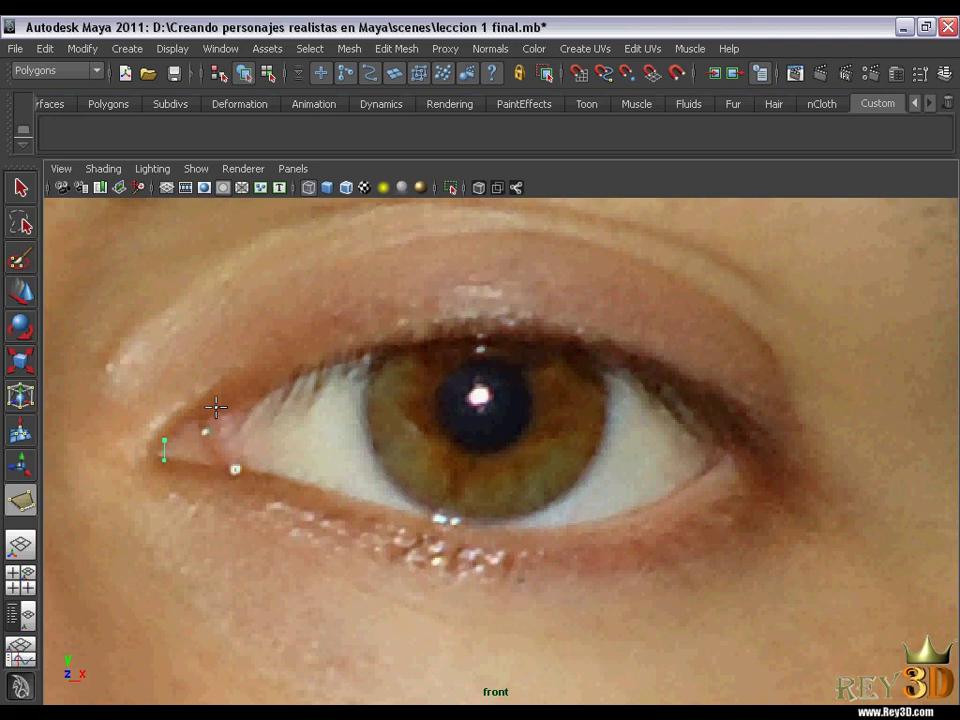
pyautogui.click(251, 385)
pyautogui.click(385, 341)
pyautogui.click(557, 334)
pyautogui.click(653, 367)
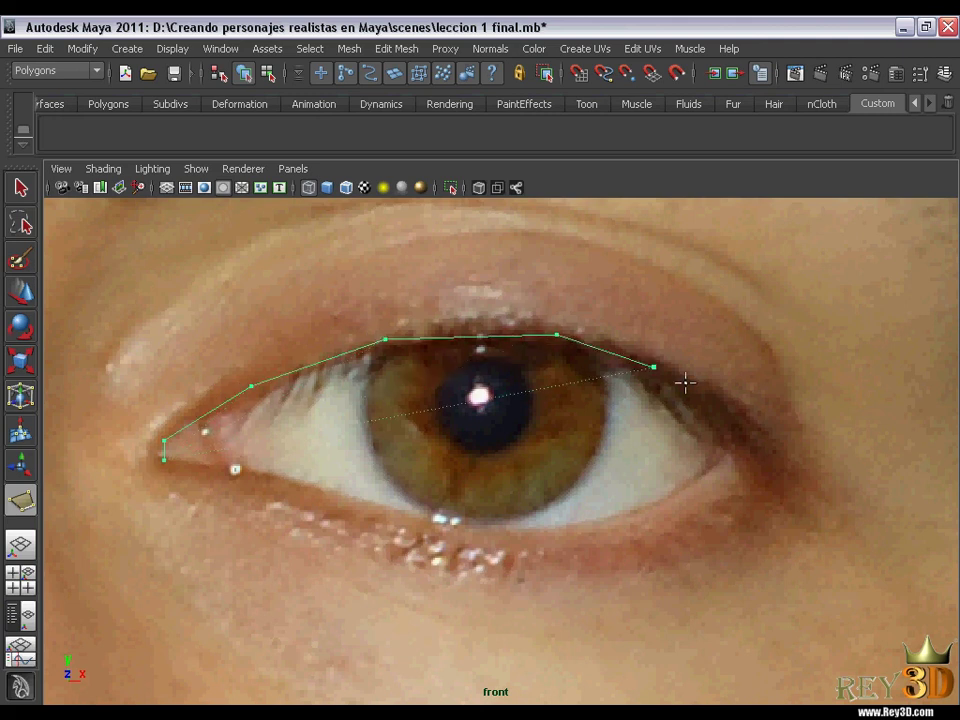
# Step: Add points at the outer corner and along the lower lid, then finish polySurface1
pyautogui.click(727, 413)
pyautogui.click(666, 500)
pyautogui.click(550, 531)
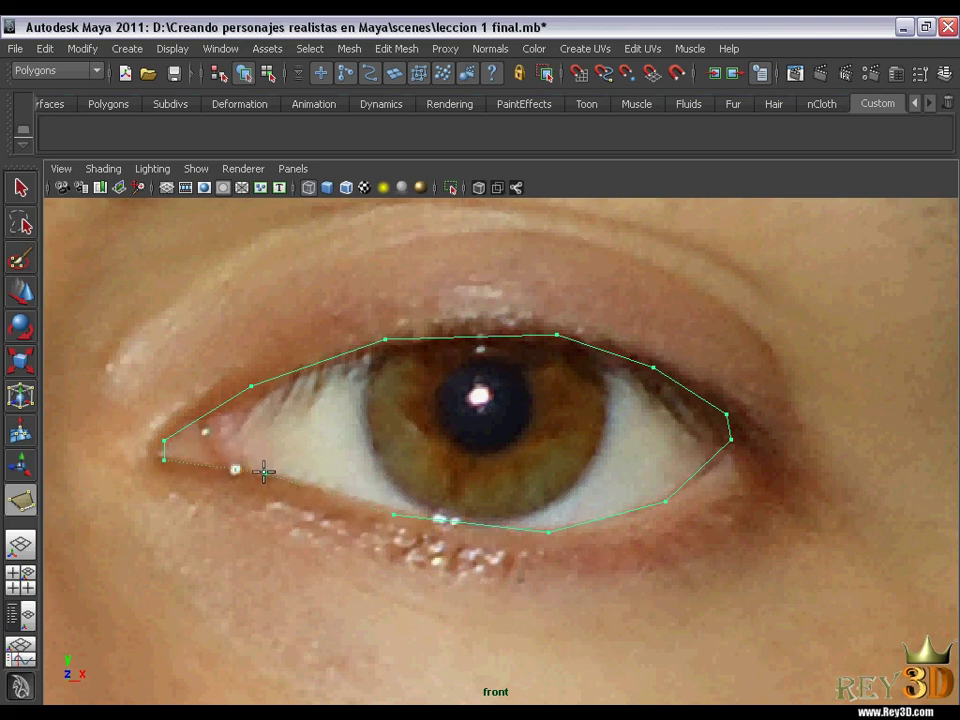
pyautogui.click(263, 470)
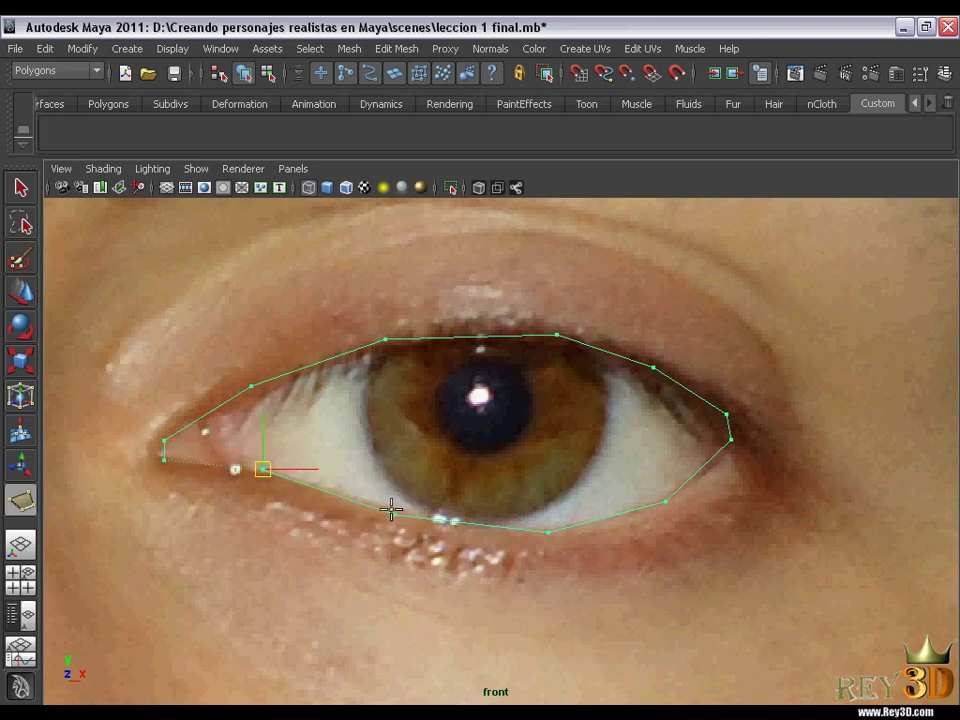
pyautogui.moveTo(262, 468)
pyautogui.mouseDown()
pyautogui.moveTo(263, 458)
pyautogui.moveTo(254, 468)
pyautogui.mouseUp()
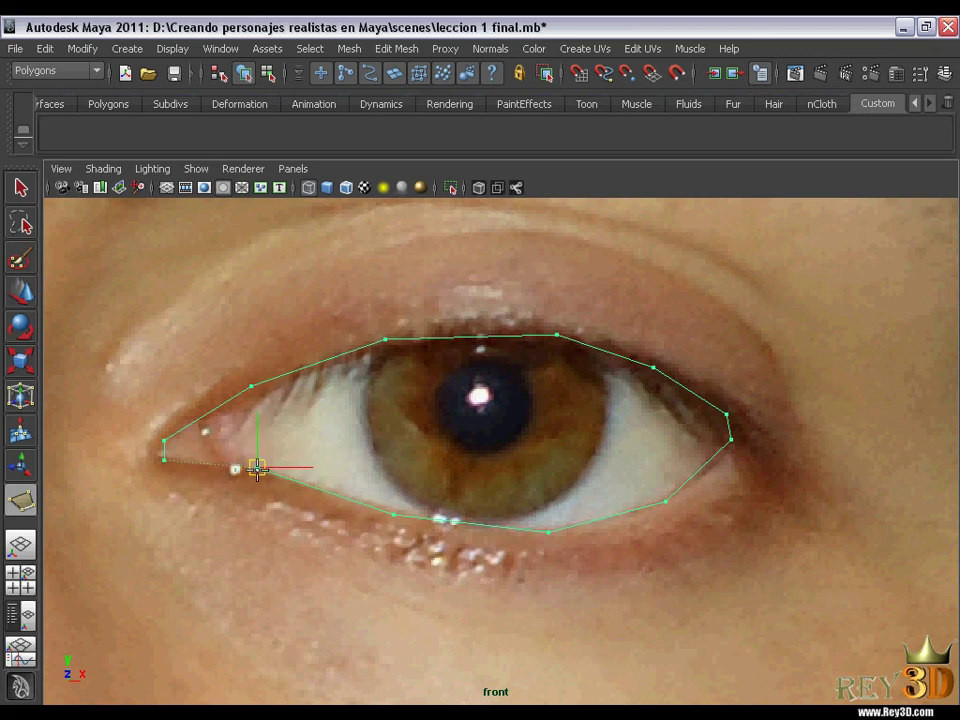
pyautogui.scroll(-3, 452, 454)
pyautogui.scroll(-2, 420, 450)
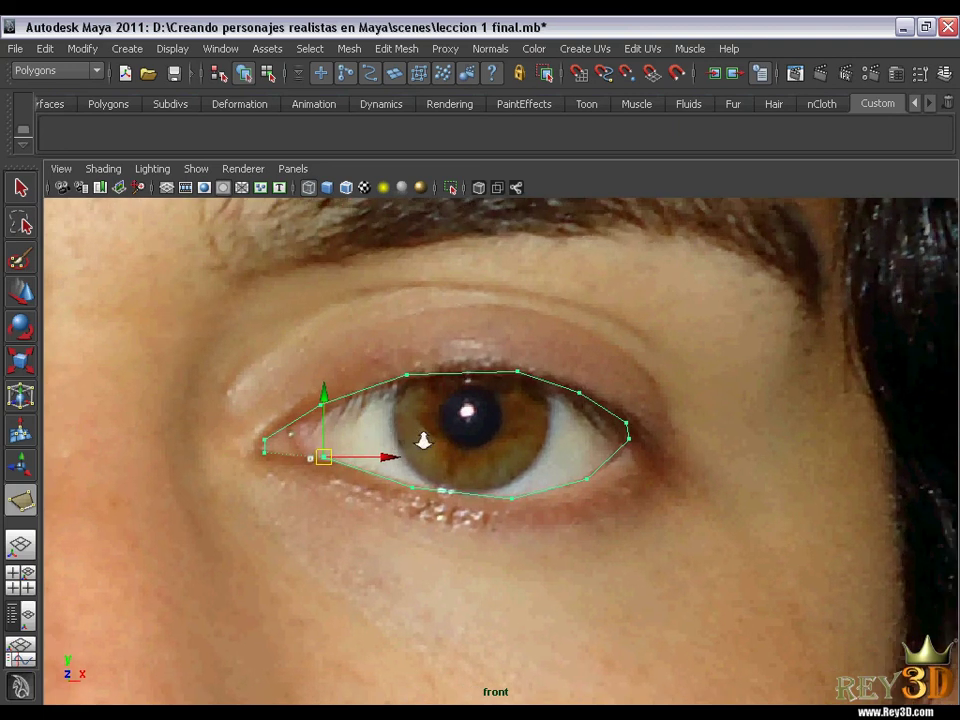
pyautogui.scroll(2, 460, 428)
pyautogui.keyDown('alt'); pyautogui.moveTo(491, 416); pyautogui.dragTo(456, 433, button='middle'); pyautogui.keyUp('alt')
pyautogui.scroll(1, 477, 436)
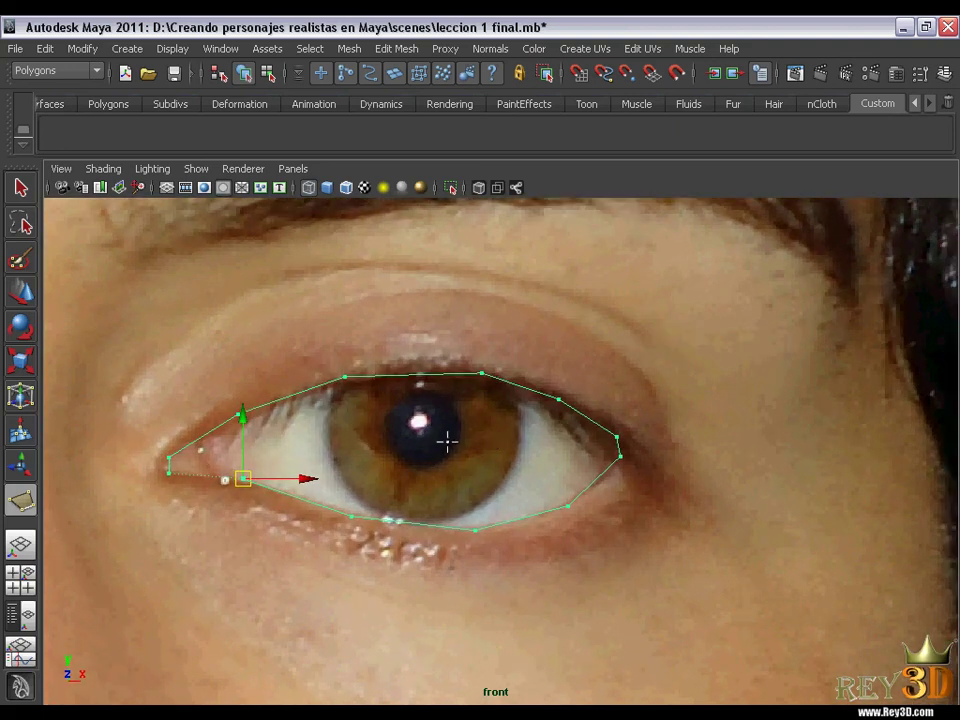
pyautogui.press('q')
pyautogui.press('F8')
pyautogui.keyDown('alt'); pyautogui.moveTo(469, 431); pyautogui.dragTo(505, 421, button='middle'); pyautogui.keyUp('alt')
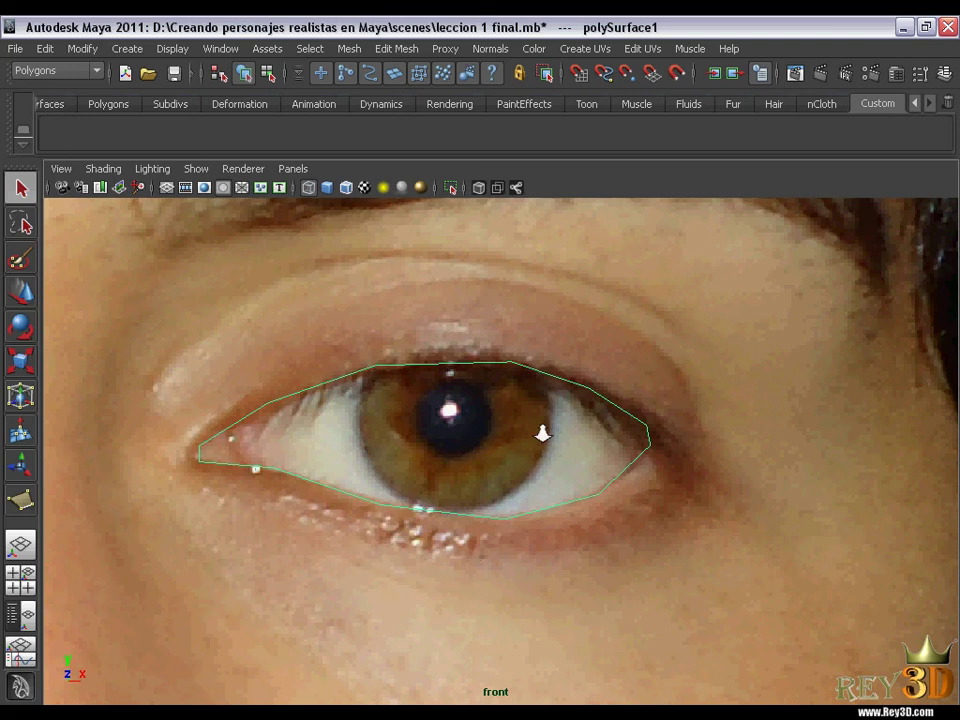
# Step: In vertex mode, move the outer eye-corner vertices to fit the corner
pyautogui.scroll(-2, 542, 433)
pyautogui.scroll(2, 553, 454)
pyautogui.keyDown('alt'); pyautogui.moveTo(553, 454); pyautogui.dragTo(533, 456, button='middle'); pyautogui.keyUp('alt')
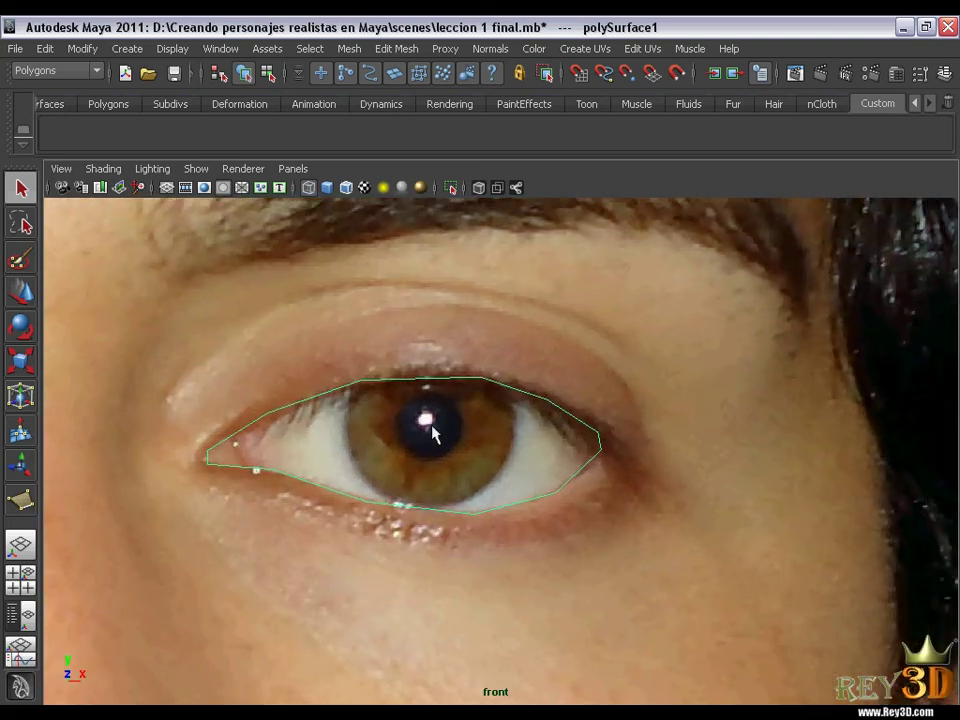
pyautogui.scroll(1, 535, 487)
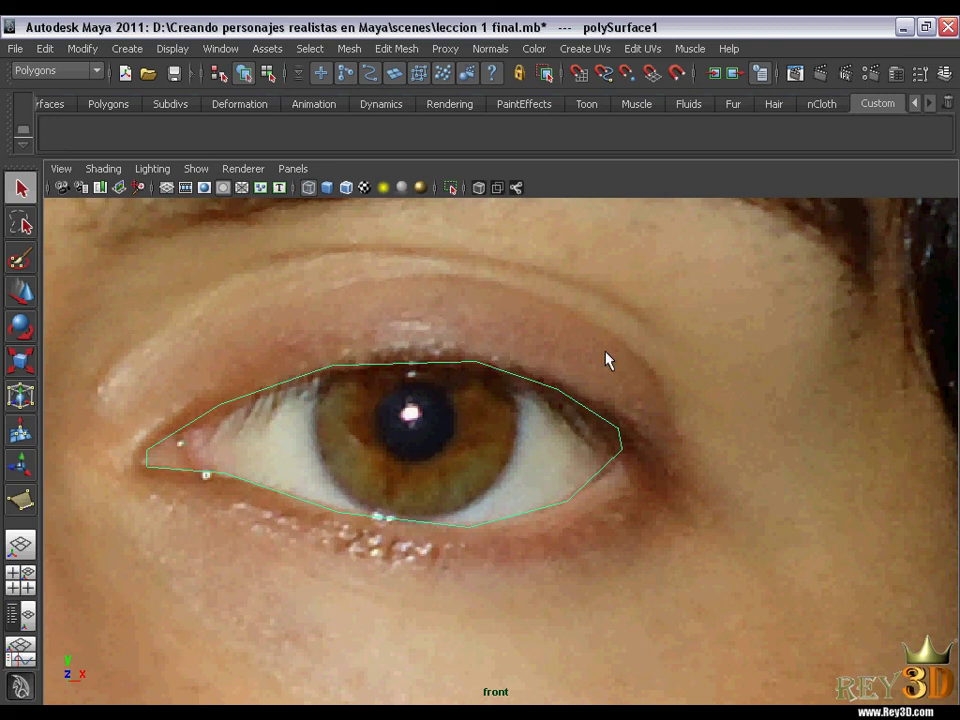
pyautogui.scroll(1, 545, 360)
pyautogui.press('F8')
pyautogui.scroll(1, 536, 443)
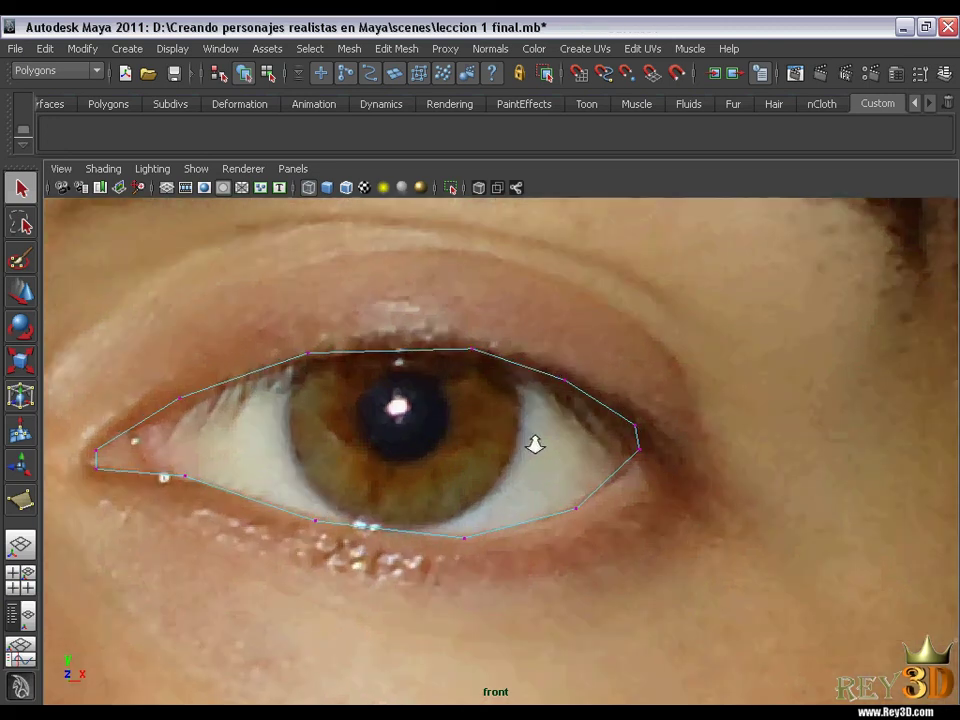
pyautogui.keyDown('alt'); pyautogui.moveTo(536, 443); pyautogui.dragTo(536, 450, button='middle'); pyautogui.keyUp('alt')
pyautogui.click(617, 421)
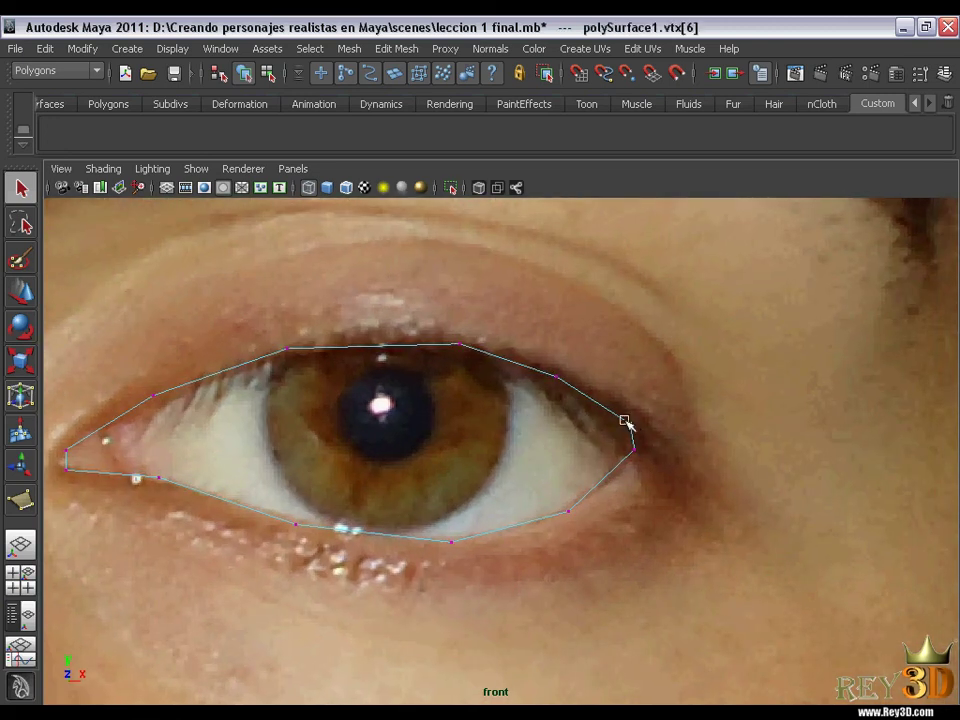
pyautogui.press('w')
pyautogui.click(634, 450)
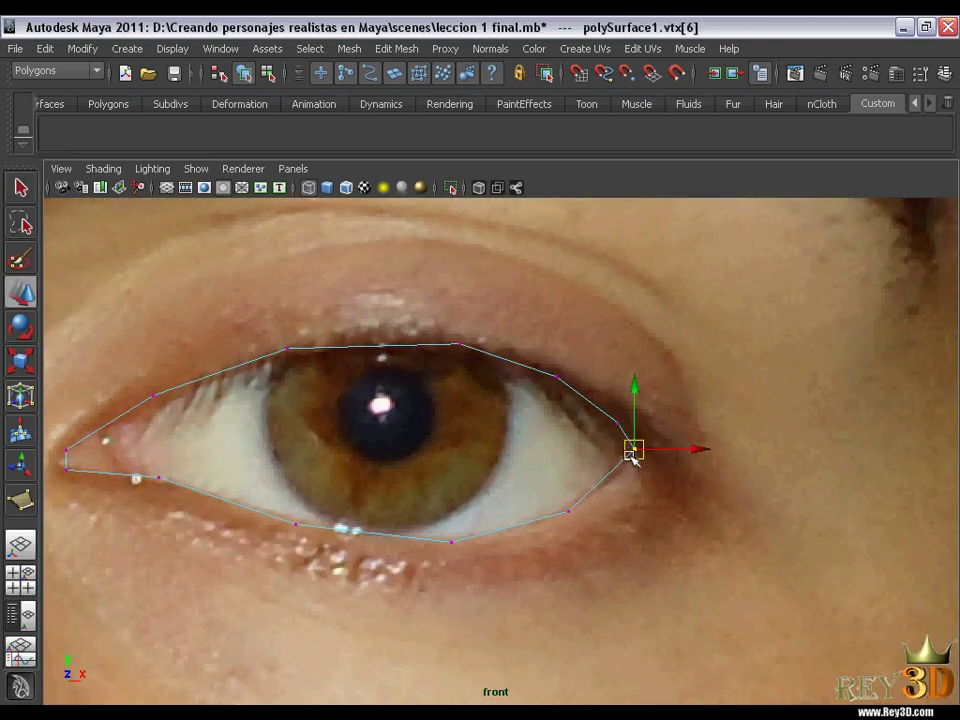
pyautogui.moveTo(634, 451); pyautogui.dragTo(629, 463)
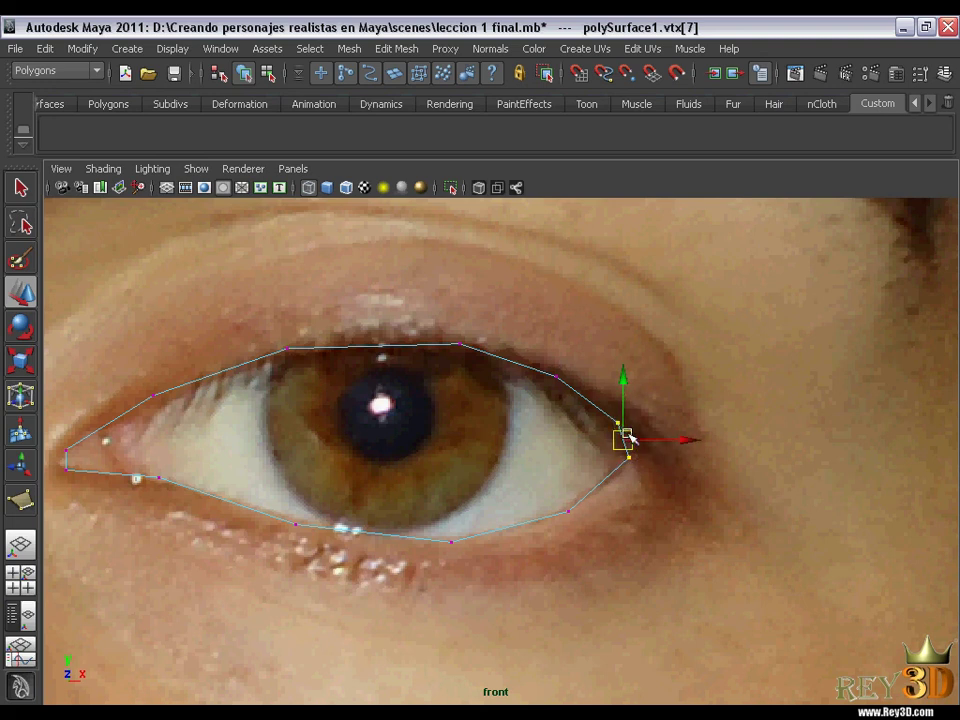
pyautogui.keyDown('shift'); pyautogui.click(627, 430); pyautogui.keyUp('shift')
pyautogui.click(618, 423)
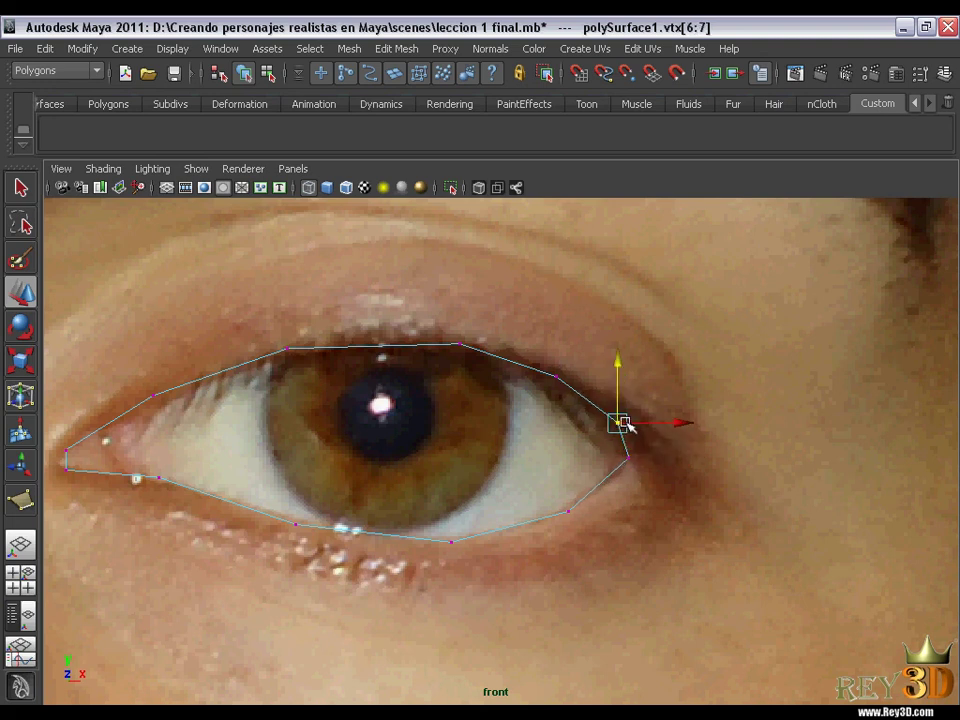
pyautogui.moveTo(619, 422); pyautogui.dragTo(627, 430)
# Step: Nudge the upper-lid vertices and inner lower-lid vertex onto the eyelid edges
pyautogui.keyDown('alt'); pyautogui.moveTo(536, 373); pyautogui.dragTo(572, 381, button='middle'); pyautogui.keyUp('alt')
pyautogui.click(592, 385)
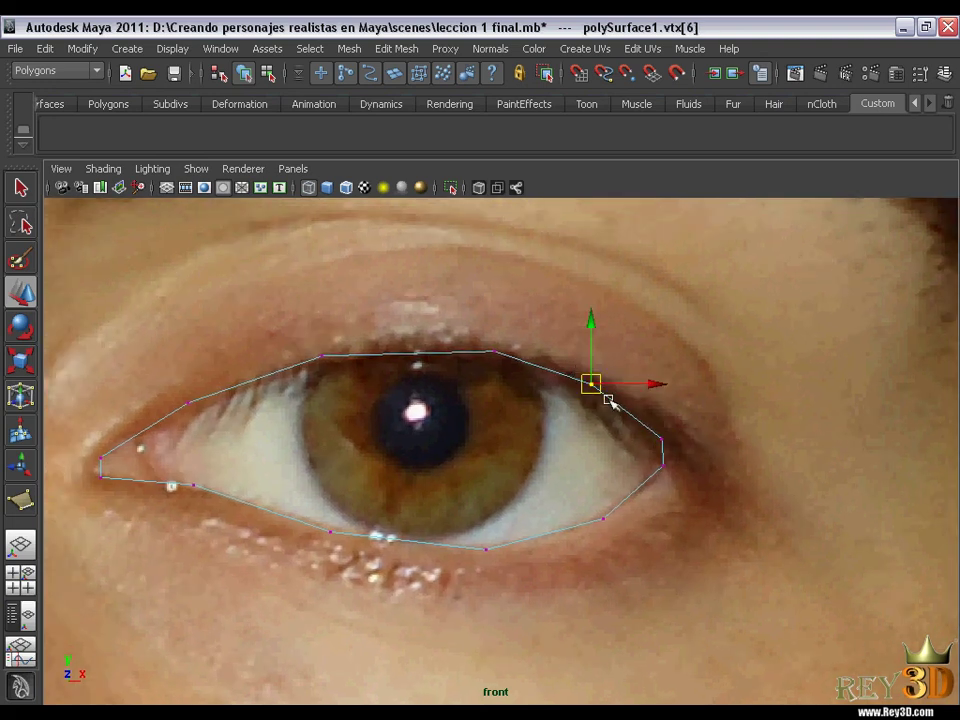
pyautogui.keyDown('alt'); pyautogui.moveTo(422, 368); pyautogui.dragTo(512, 386, button='middle'); pyautogui.keyUp('alt')
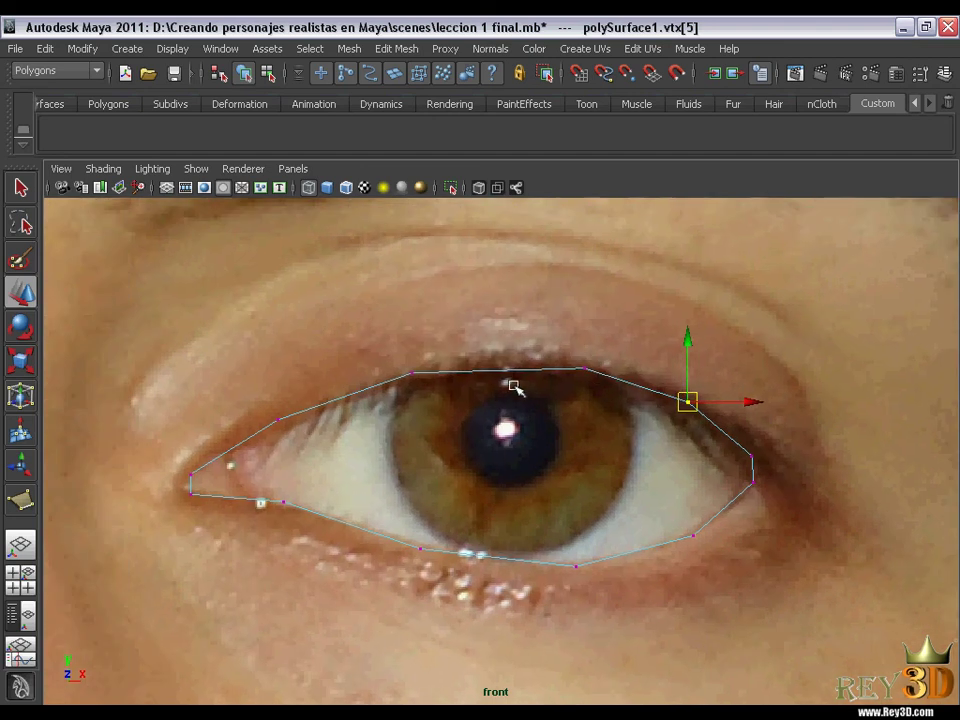
pyautogui.click(409, 377)
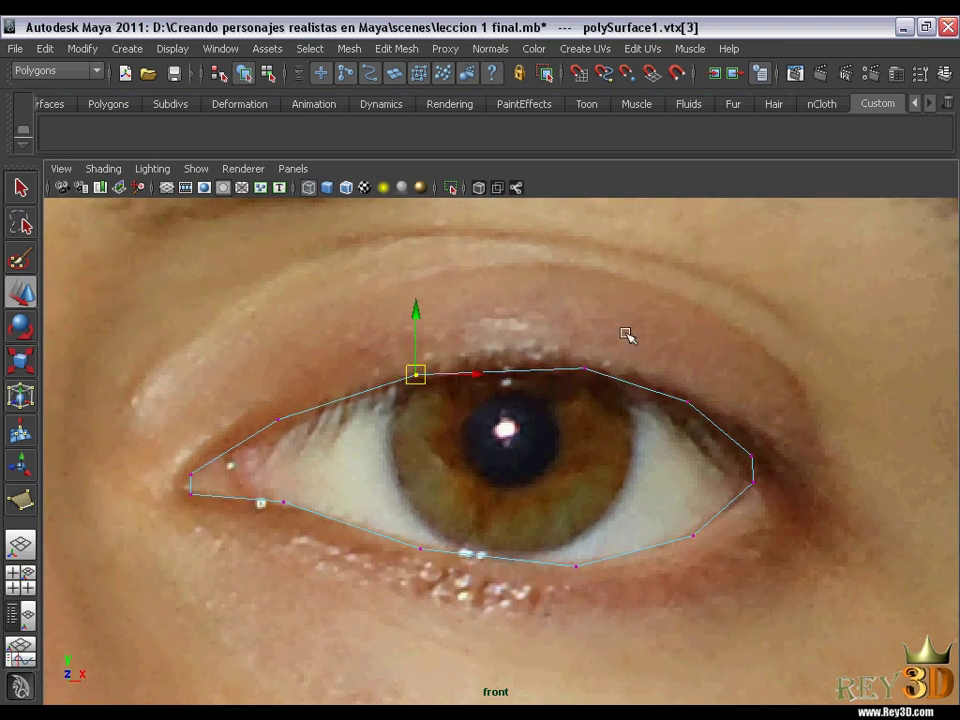
pyautogui.click(582, 370)
pyautogui.moveTo(582, 369); pyautogui.dragTo(570, 364)
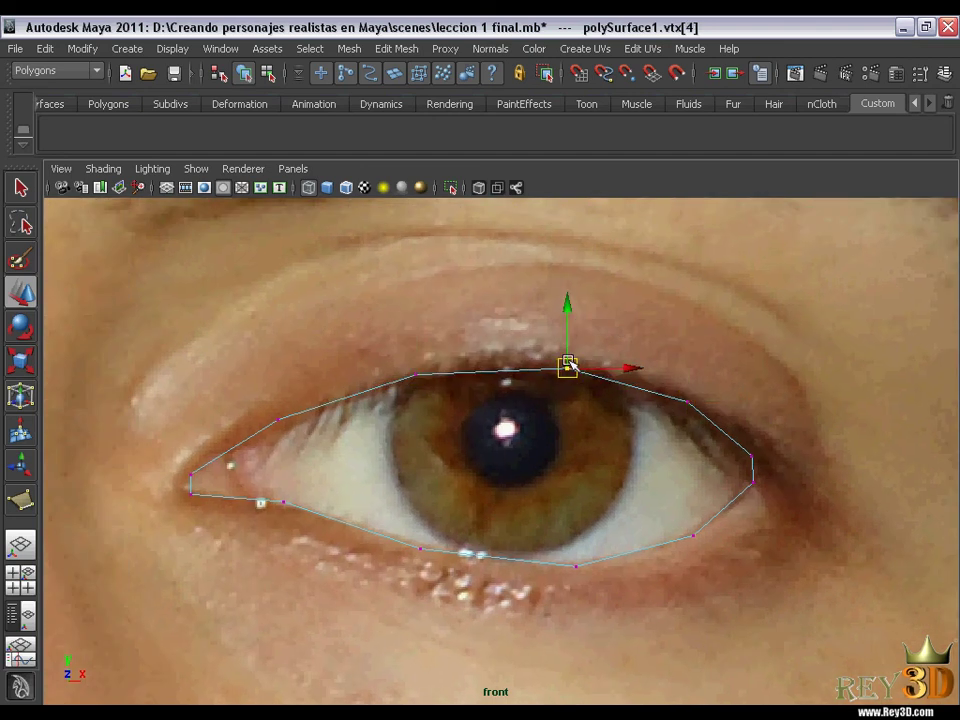
pyautogui.click(686, 401)
pyautogui.moveTo(686, 401); pyautogui.dragTo(676, 400)
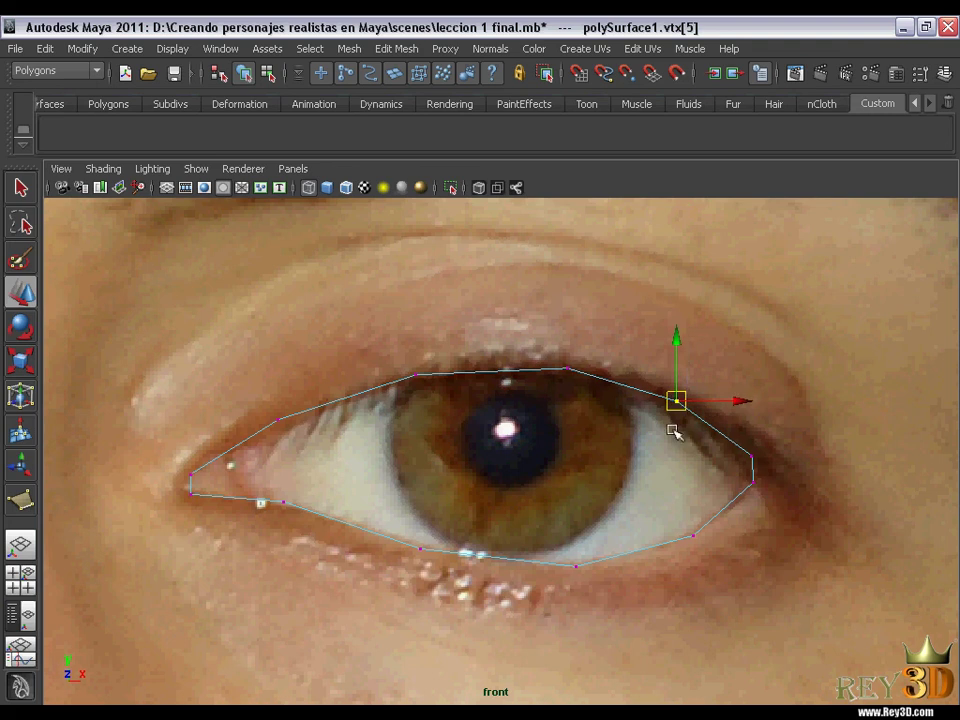
pyautogui.click(284, 417)
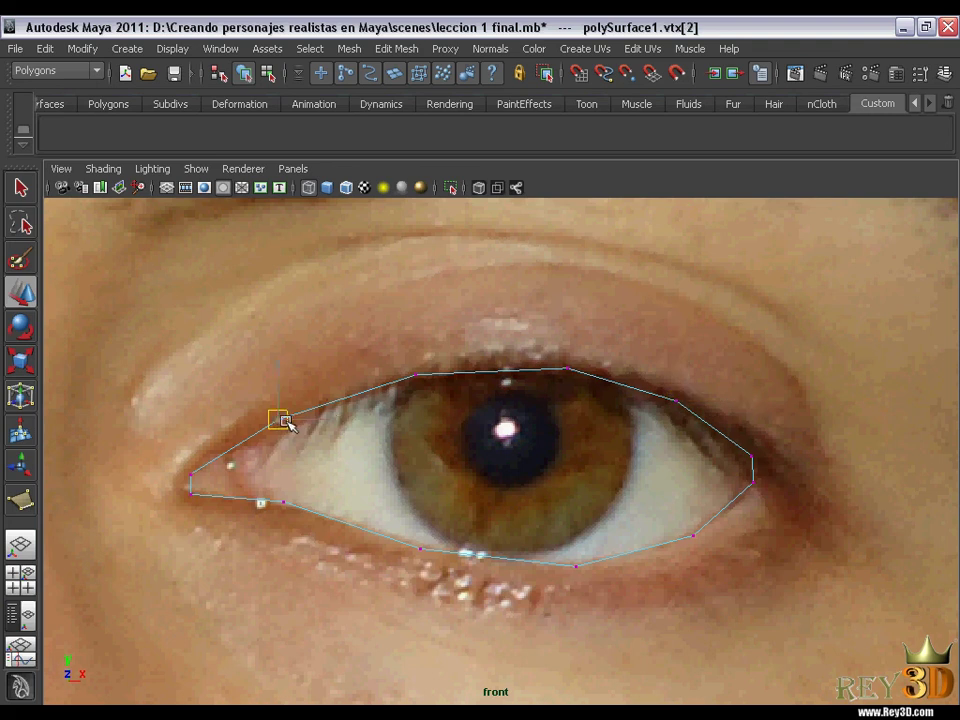
pyautogui.click(283, 502)
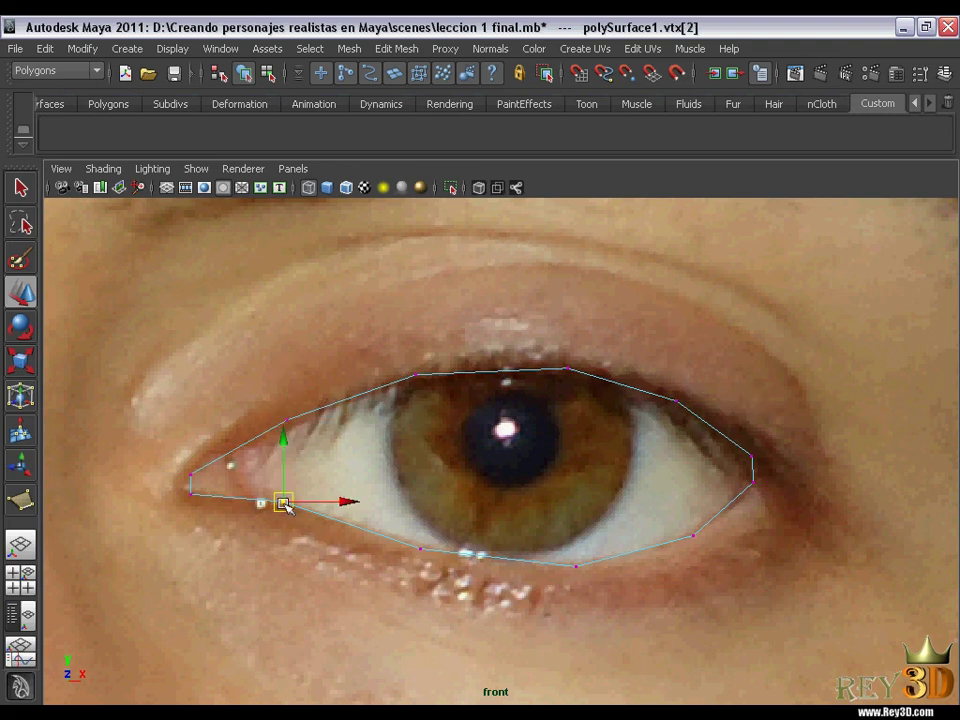
pyautogui.moveTo(283, 502); pyautogui.dragTo(279, 502)
# Step: Zoom out around the eye and deselect to review the adjusted outline
pyautogui.keyDown('alt'); pyautogui.moveTo(654, 521); pyautogui.dragTo(583, 454, button='right'); pyautogui.keyUp('alt')
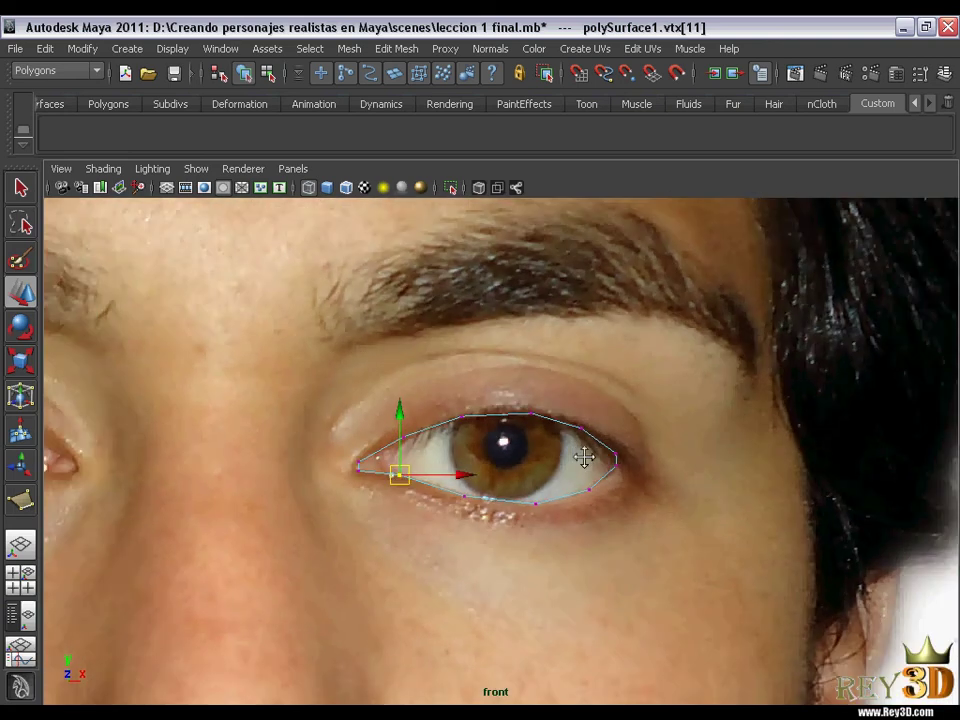
pyautogui.keyDown('alt'); pyautogui.moveTo(583, 454); pyautogui.dragTo(491, 461, button='middle'); pyautogui.keyUp('alt')
pyautogui.keyDown('alt'); pyautogui.moveTo(491, 461); pyautogui.dragTo(530, 444, button='right'); pyautogui.keyUp('alt')
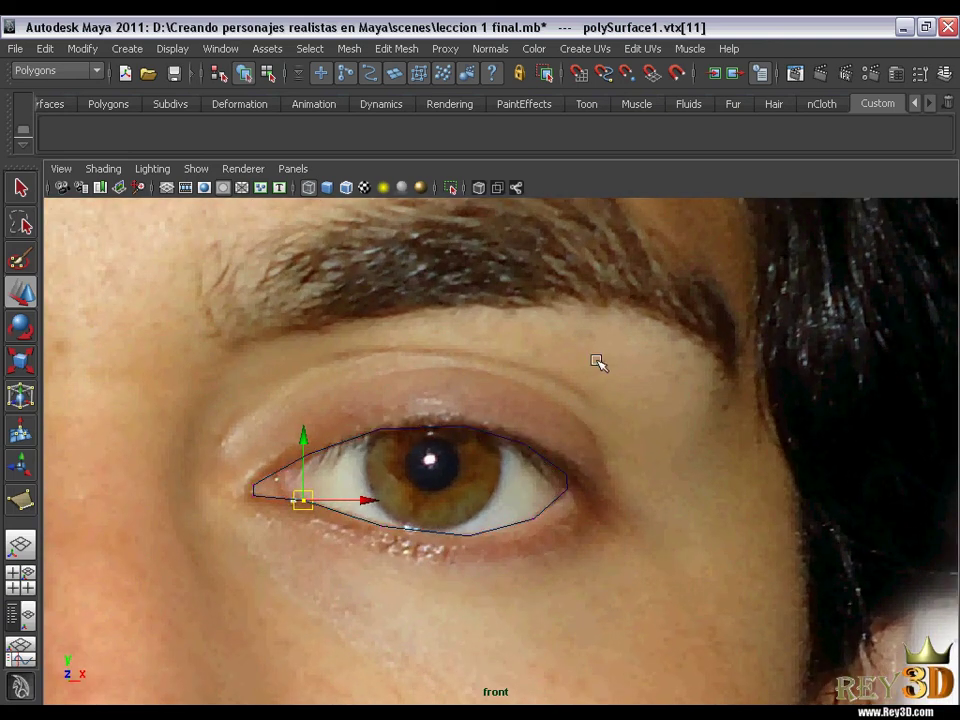
pyautogui.keyDown('alt'); pyautogui.moveTo(530, 437); pyautogui.dragTo(494, 431, button='right'); pyautogui.keyUp('alt')
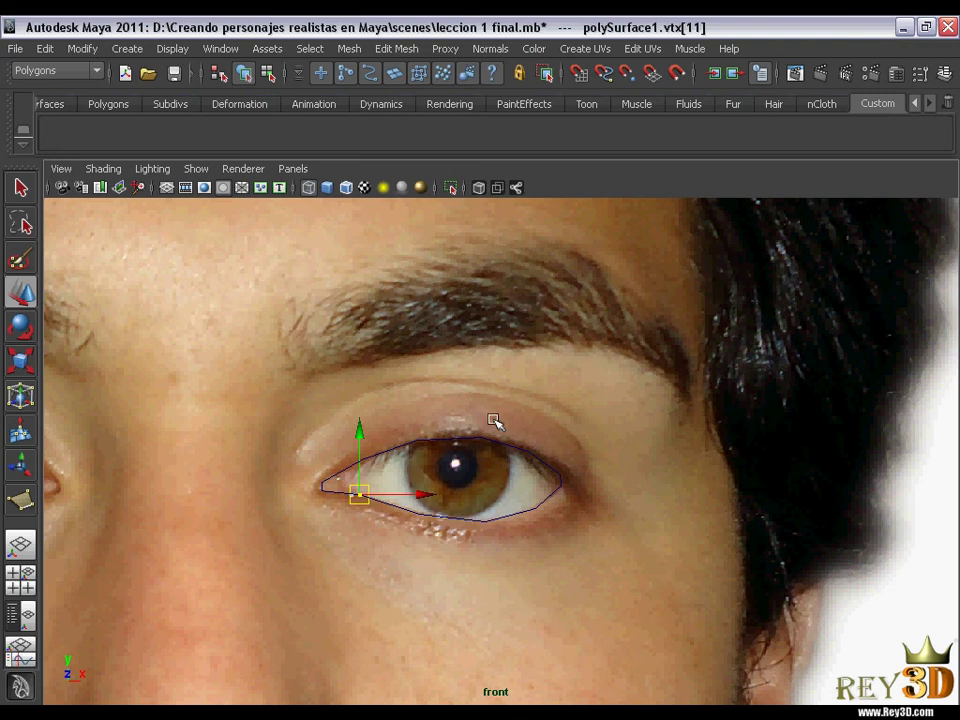
pyautogui.click(505, 414)
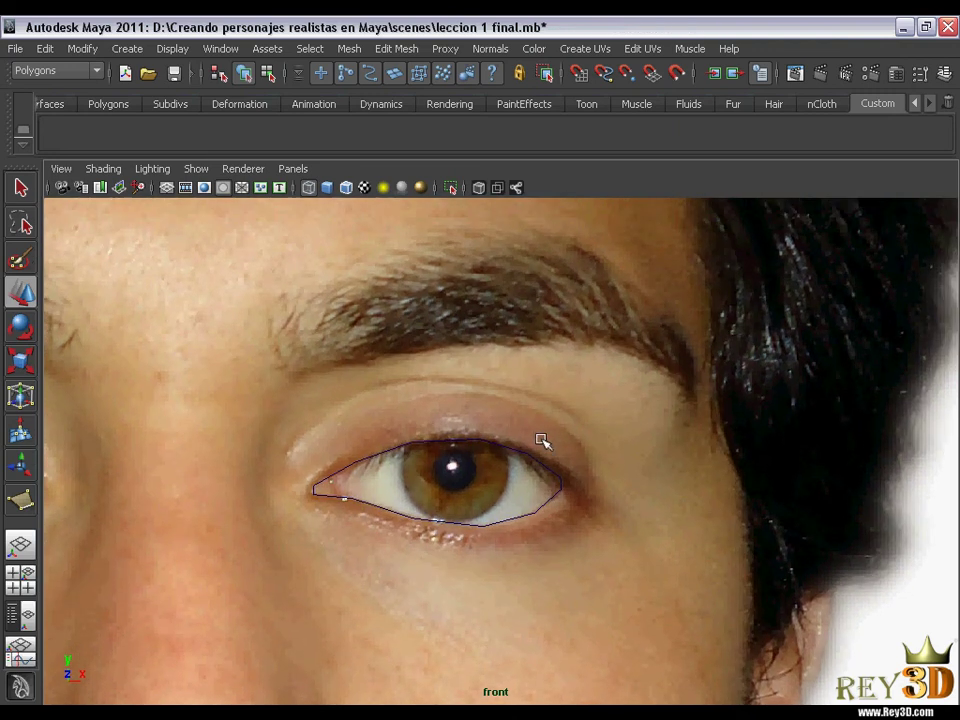